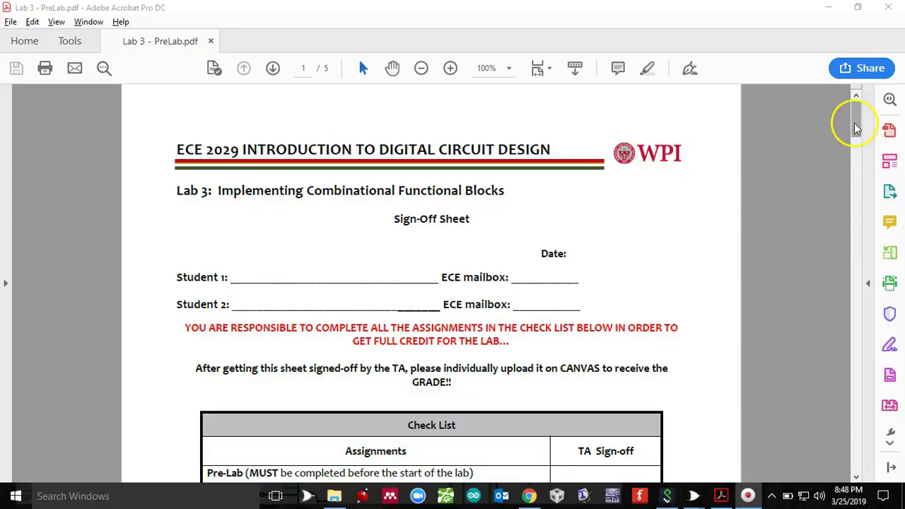
- Scroll the lab PDF to page 2, showing Figure 1's seven-segment hex digits 0–F
left_click_drag(854, 122, 854, 126)
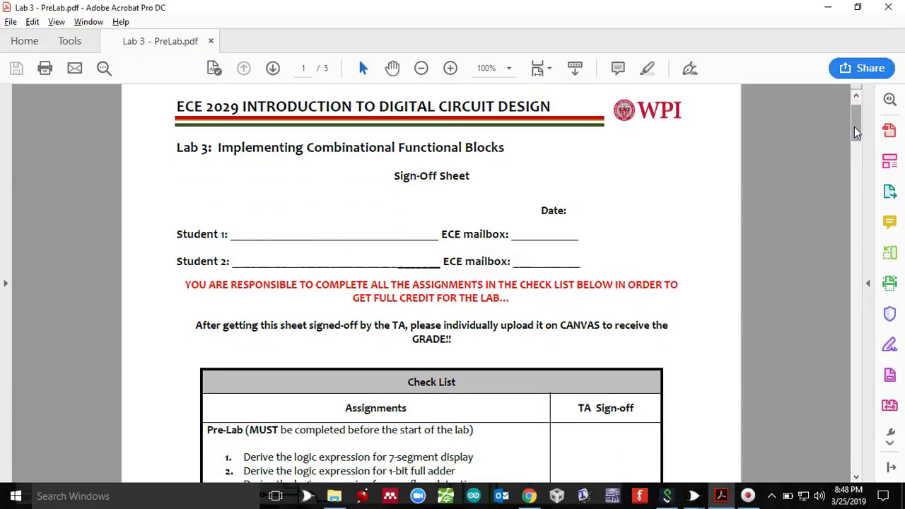
left_click_drag(854, 127, 853, 132)
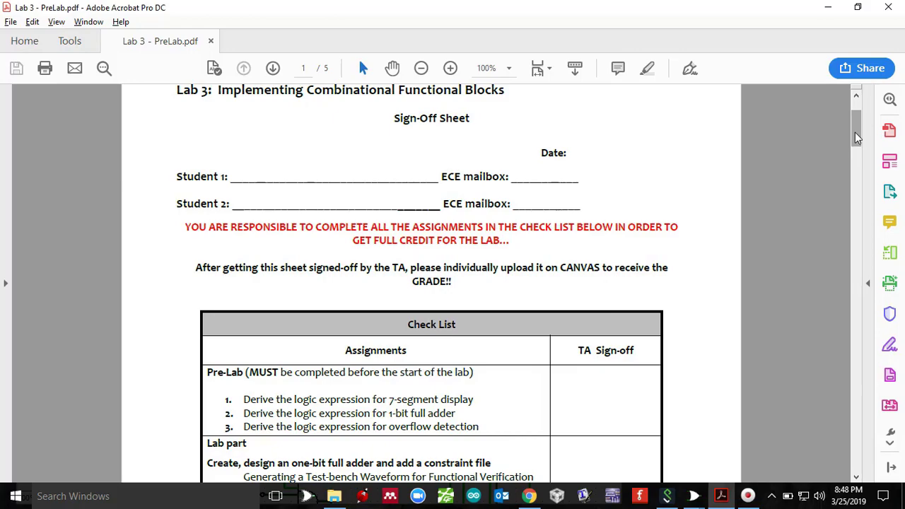
left_click_drag(855, 132, 853, 142)
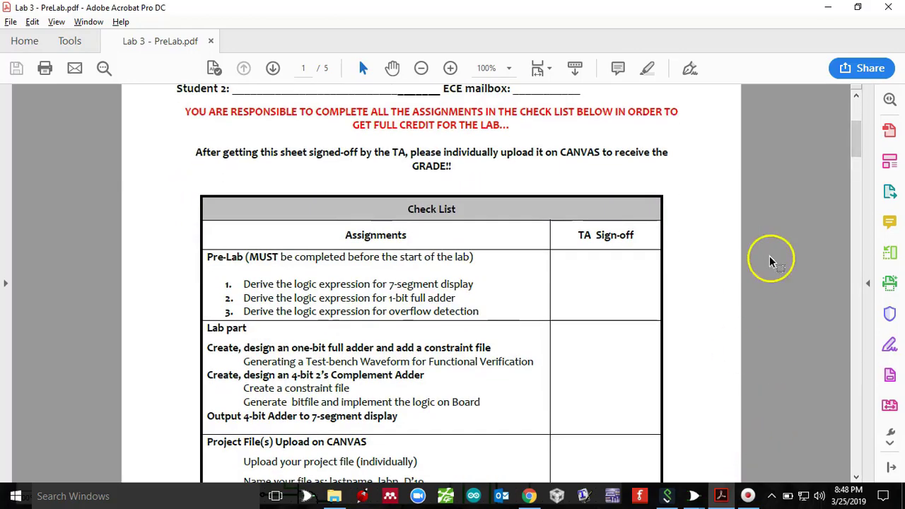
left_click_drag(852, 148, 860, 216)
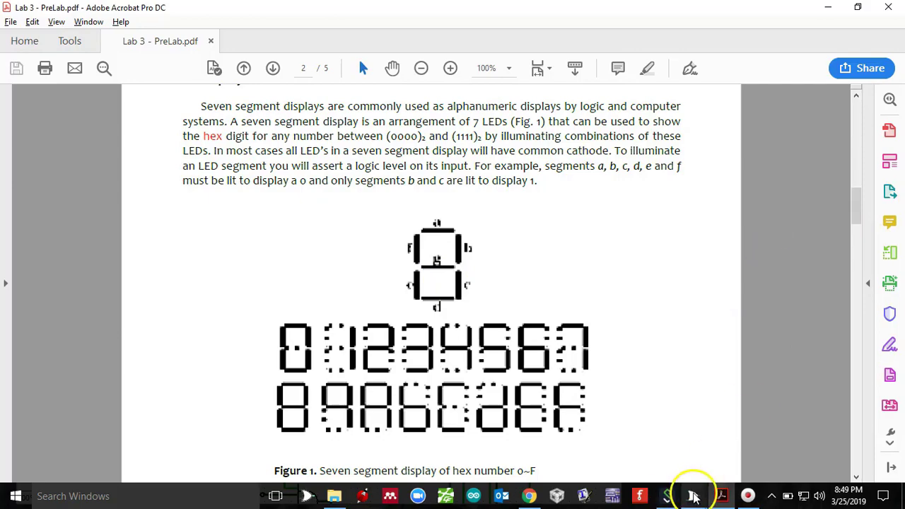
- Bring the example circuit forward and run Analyze Circuit, dismissing the expression notice
mouse_move(694, 496)
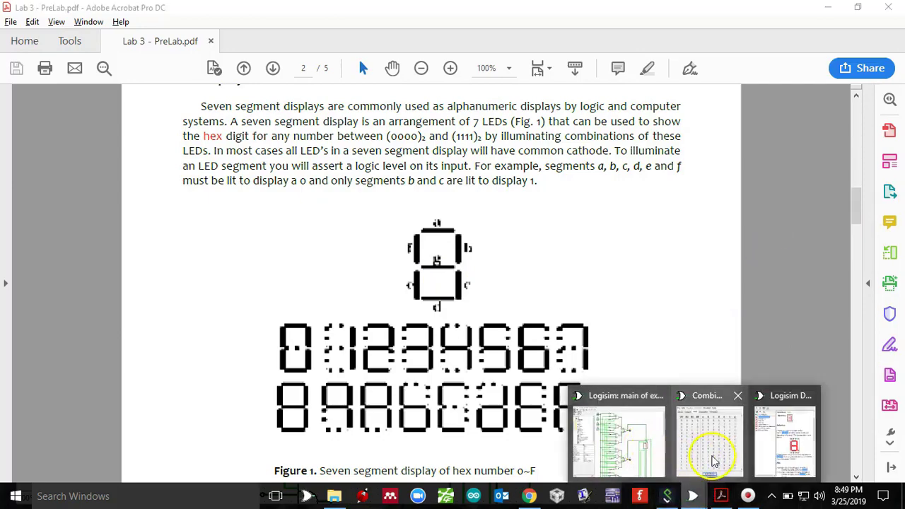
mouse_move(707, 447)
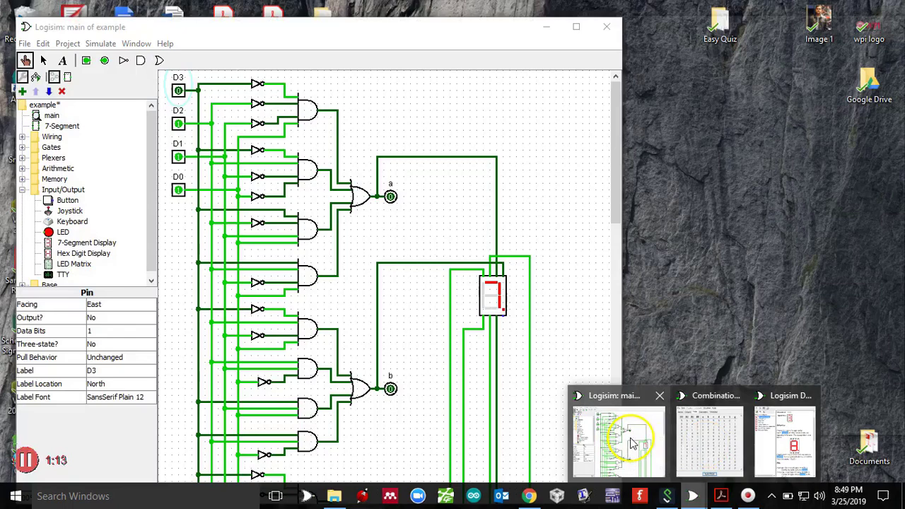
left_click(630, 441)
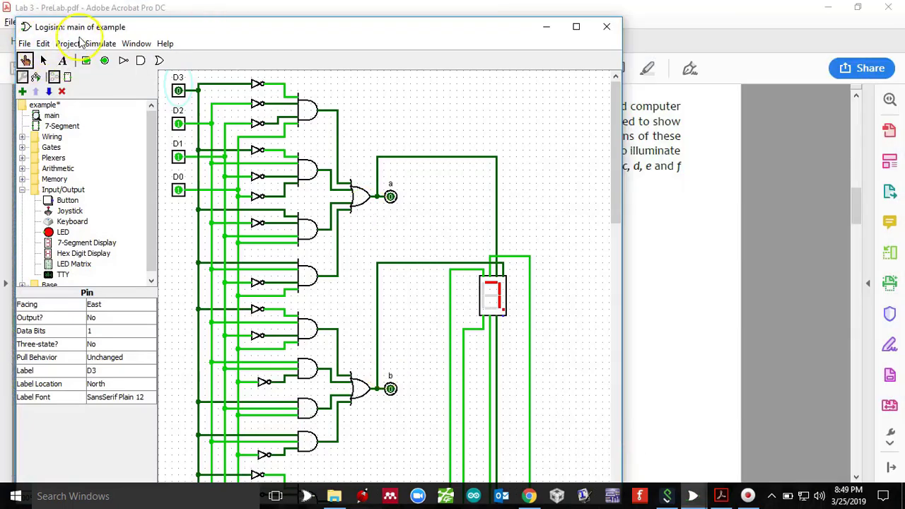
left_click(67, 44)
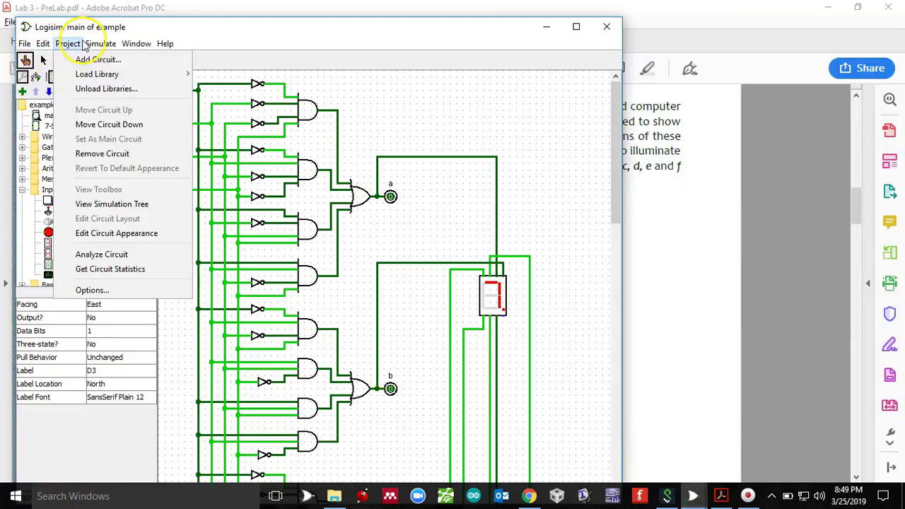
left_click(117, 255)
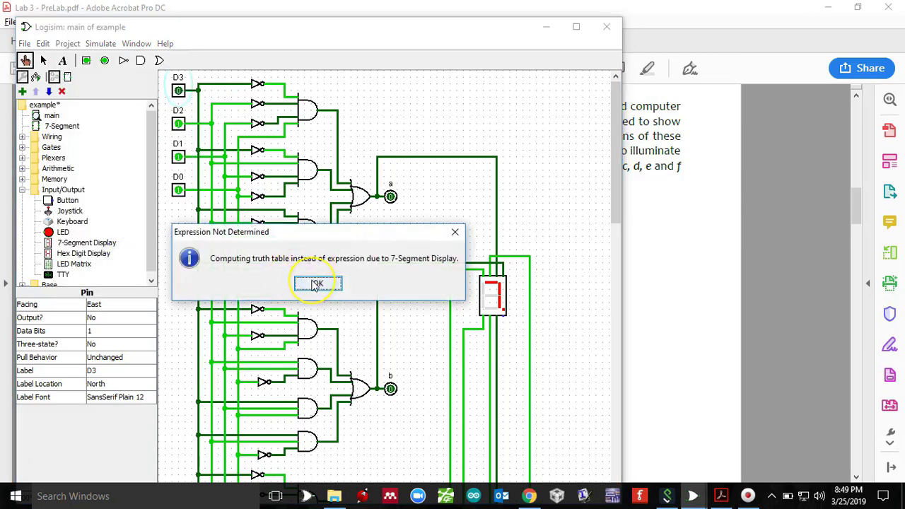
left_click(317, 285)
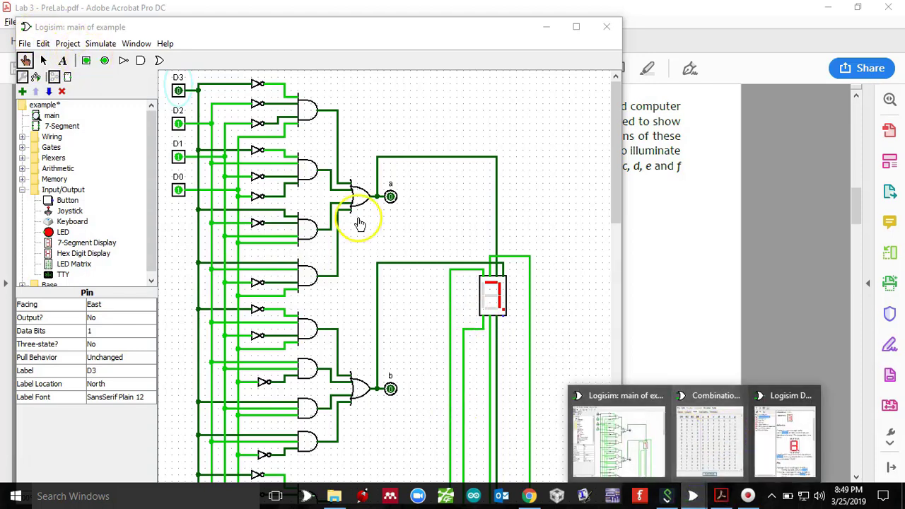
- Run Analyze Circuit on the example again and dismiss the truth-table notice
left_click(99, 44)
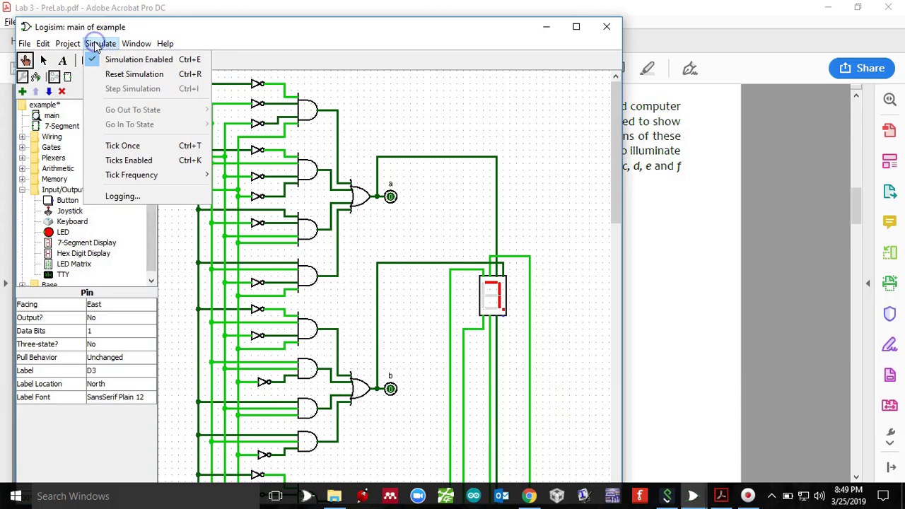
mouse_move(67, 44)
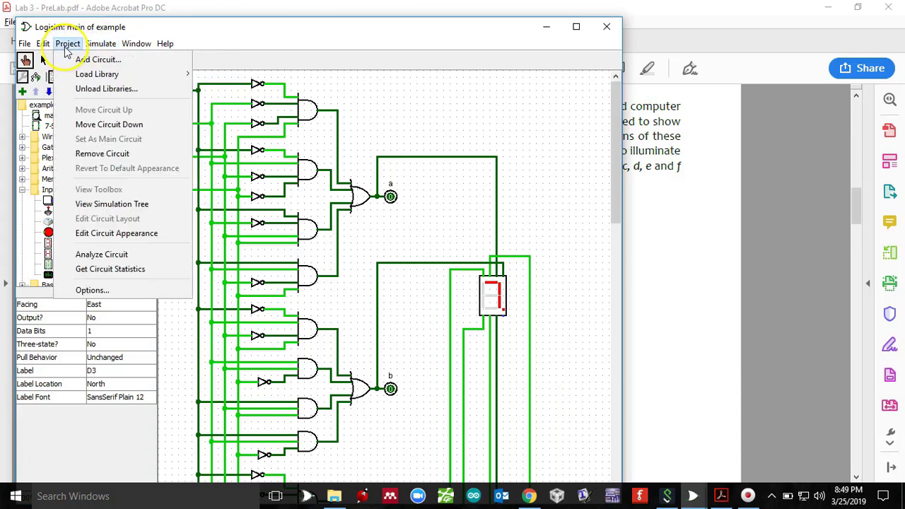
left_click(111, 258)
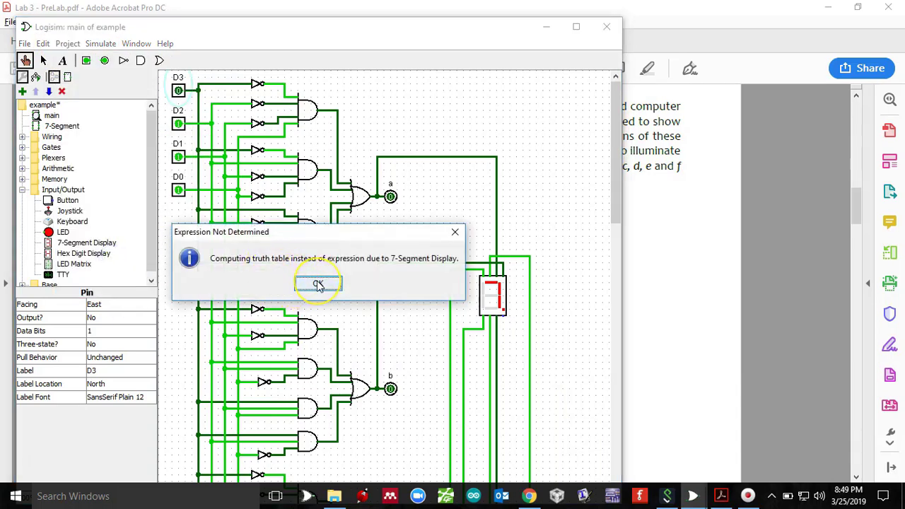
left_click(318, 284)
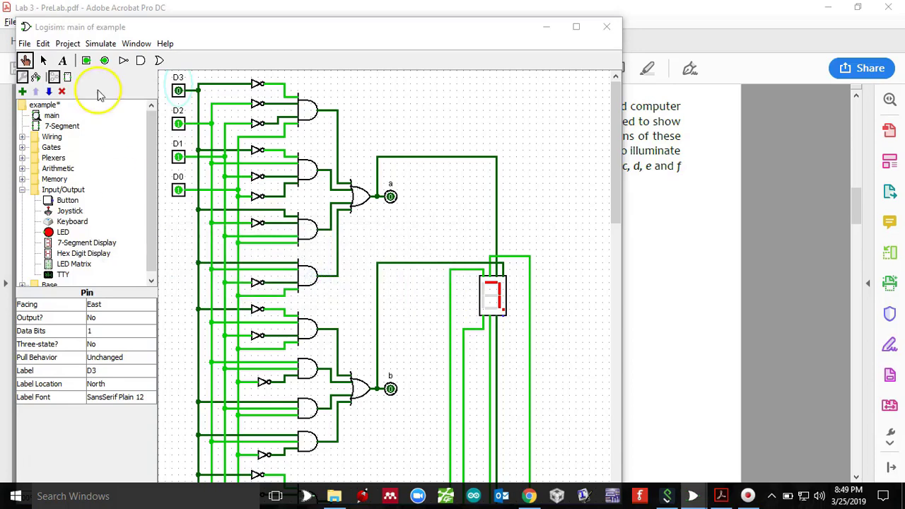
- Create a new blank project and open Combinational Analysis for it
left_click(25, 43)
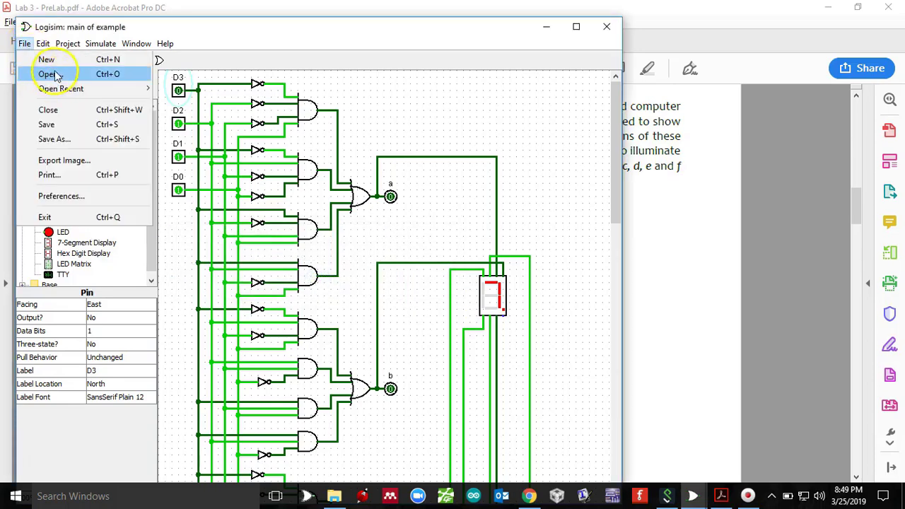
left_click(58, 62)
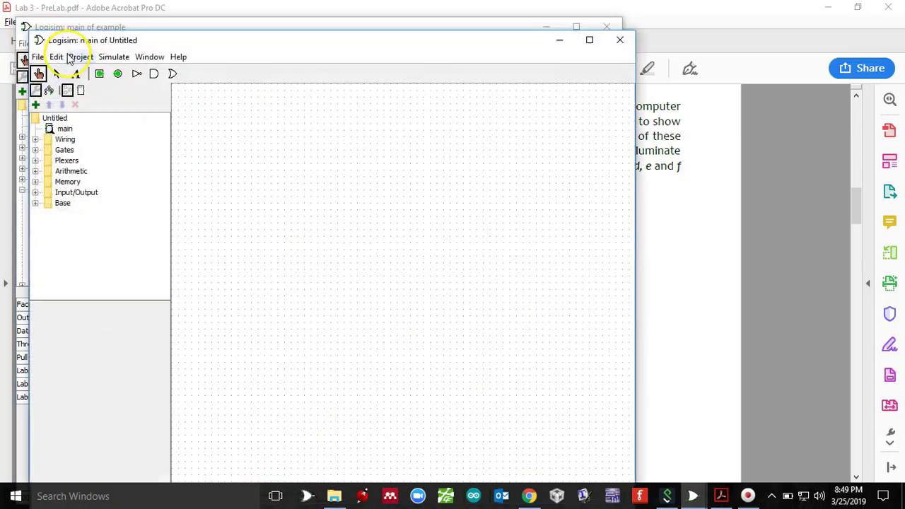
left_click(81, 58)
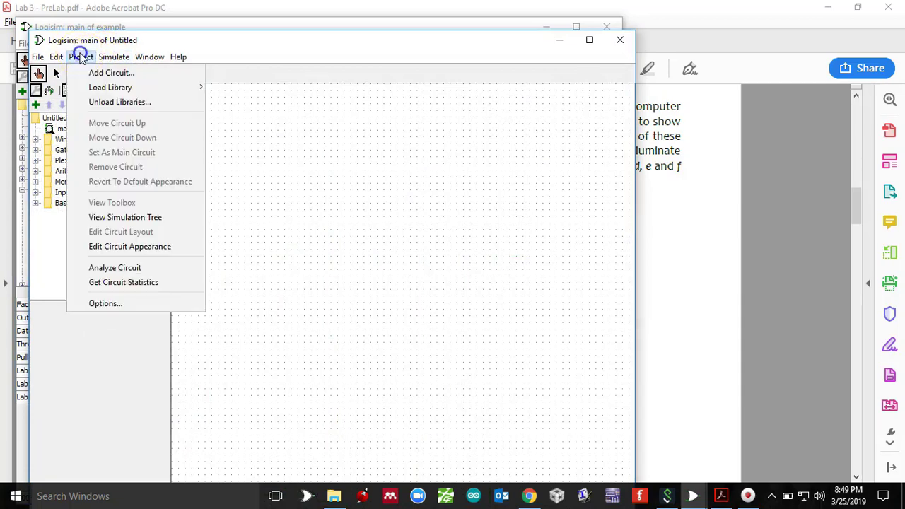
left_click(115, 266)
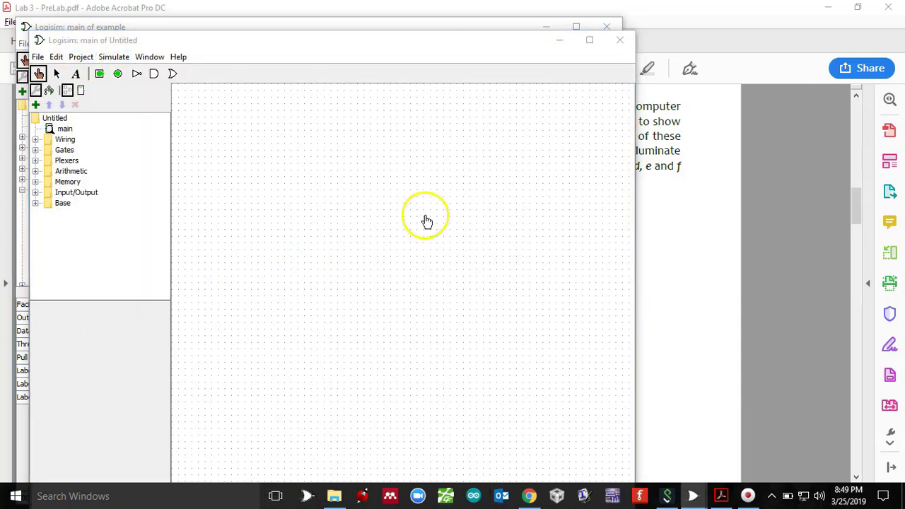
mouse_move(703, 499)
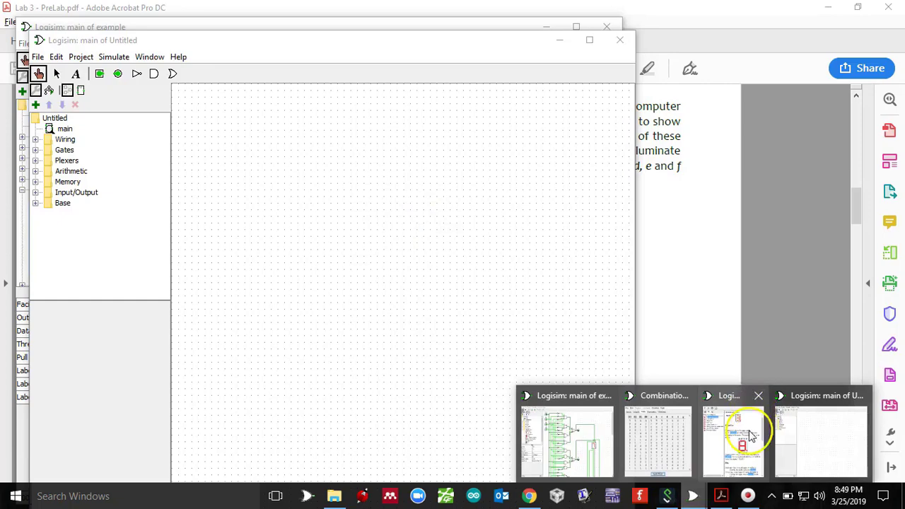
left_click(661, 447)
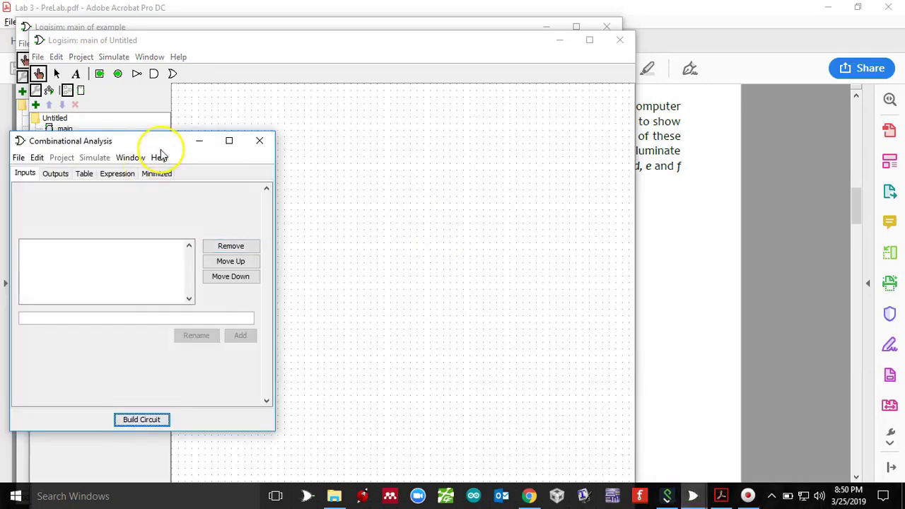
left_click_drag(171, 141, 331, 128)
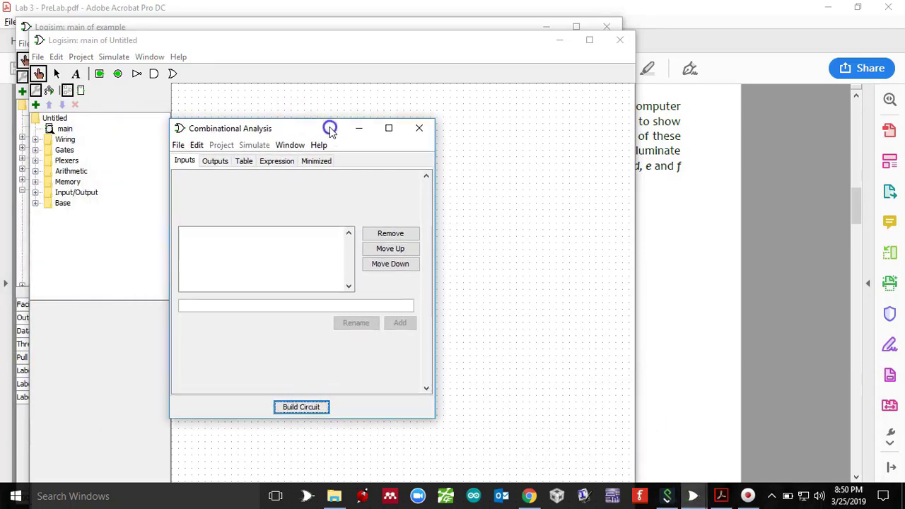
- Add the inputs D3, D2, D1 and D0
left_click(229, 307)
type("D3")
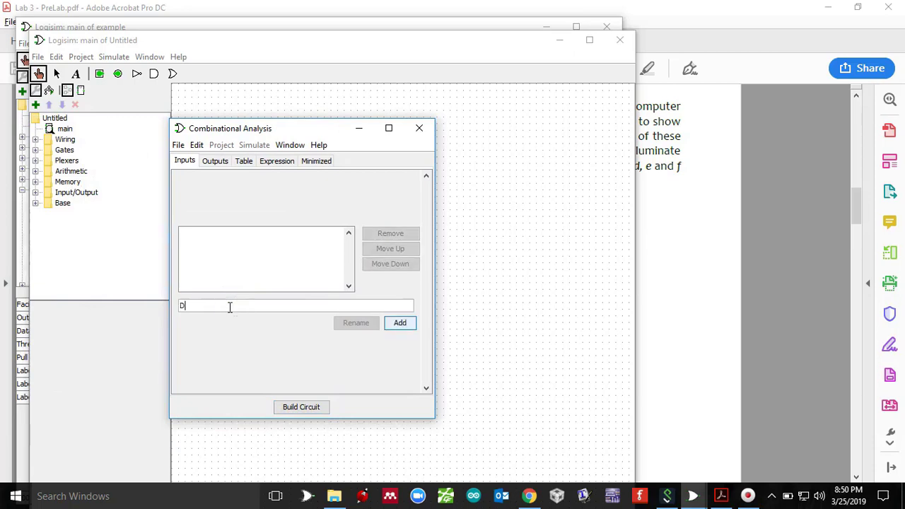
left_click(402, 325)
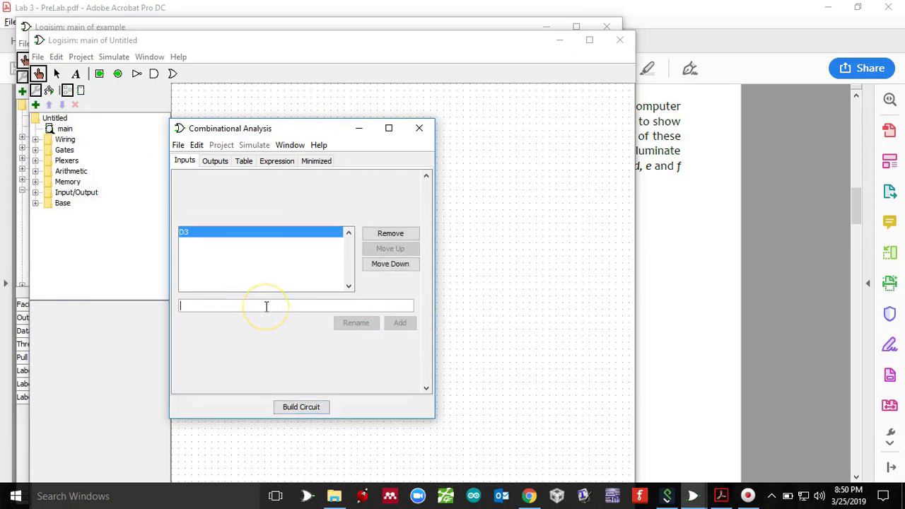
type("D2")
left_click(398, 323)
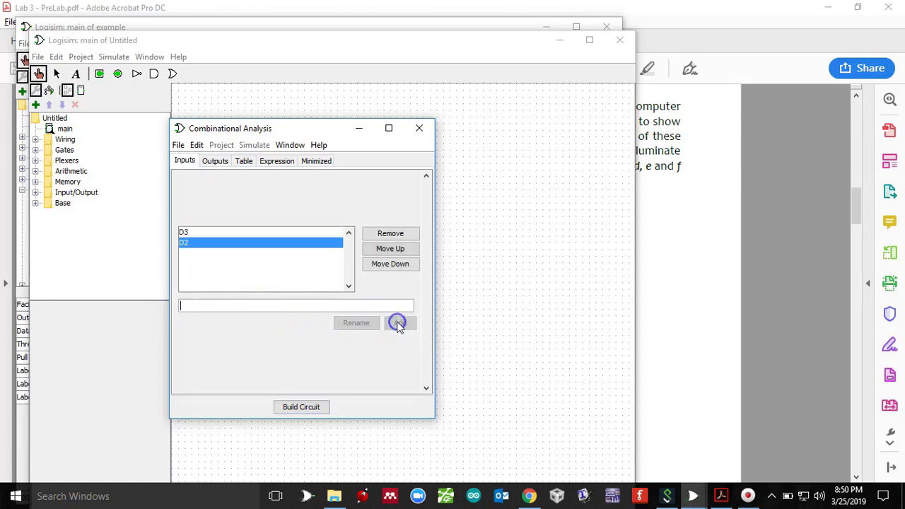
type("D1")
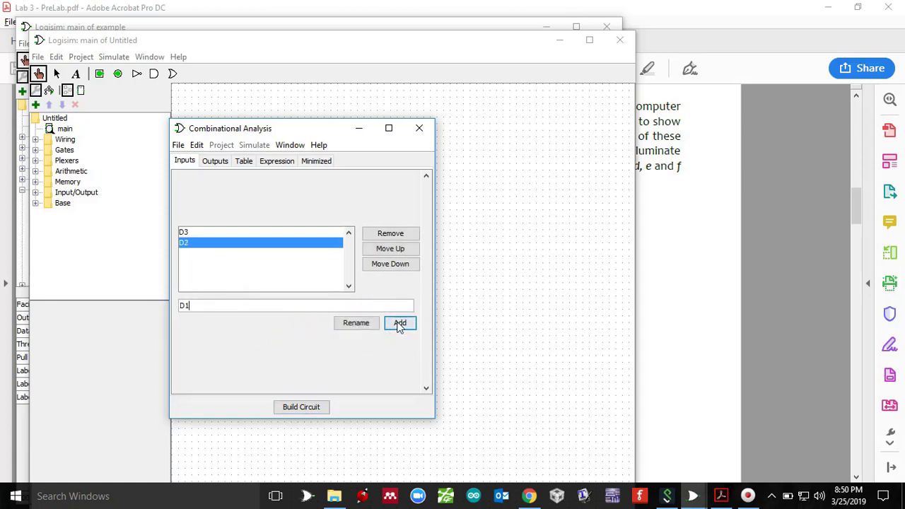
left_click(400, 323)
type("D09")
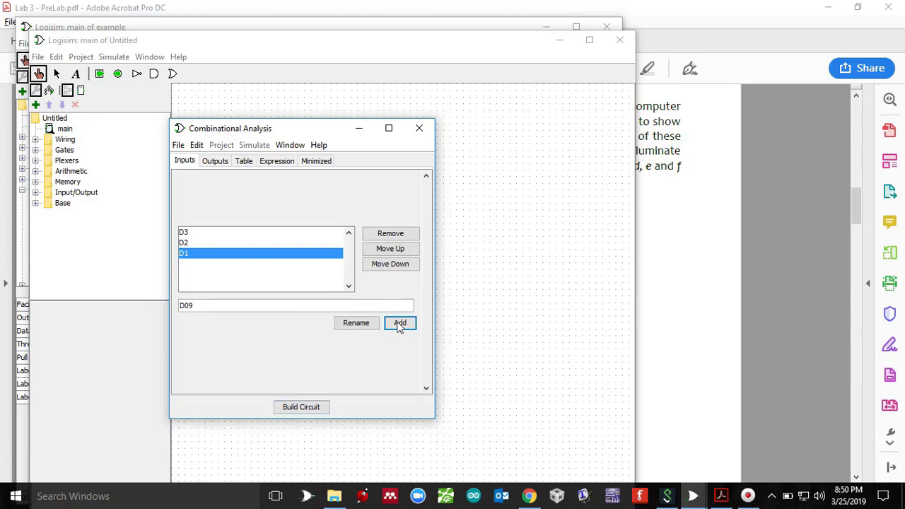
left_click(399, 323)
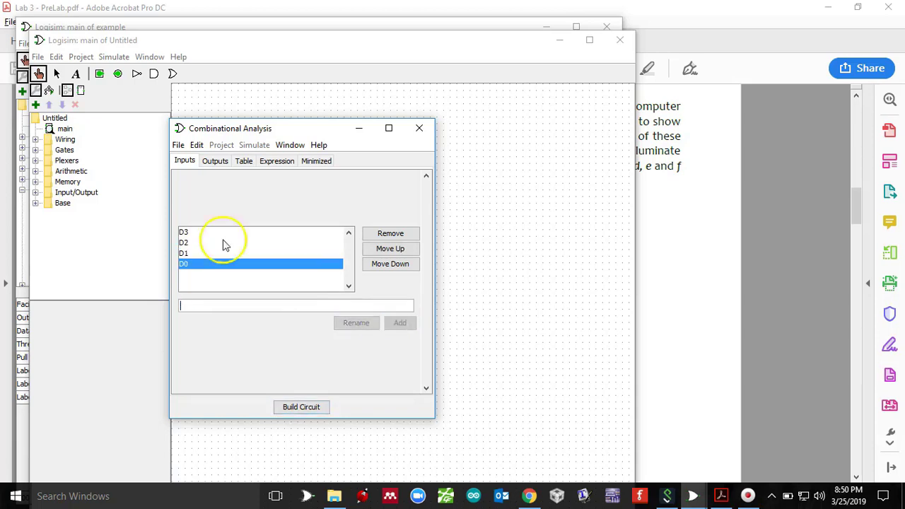
- In the Outputs tab, add outputs a and b
left_click(214, 161)
left_click(215, 309)
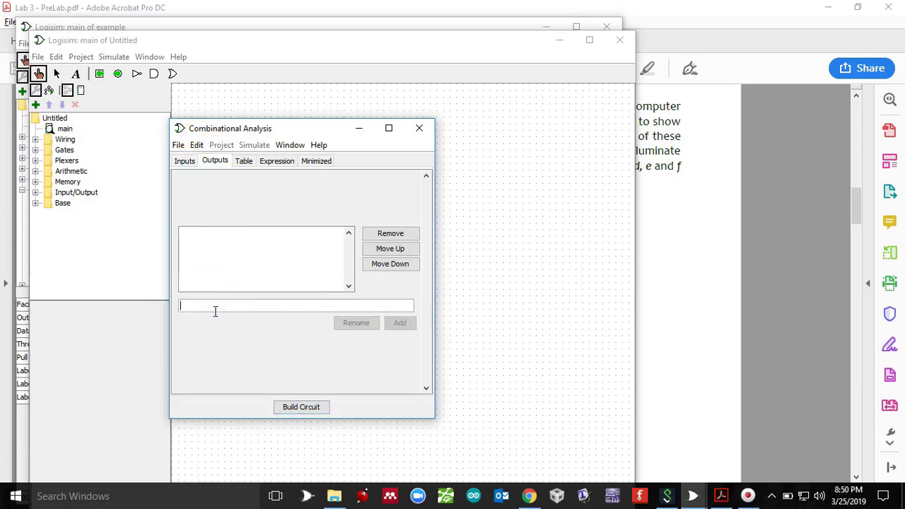
type("1")
key("BackSpace")
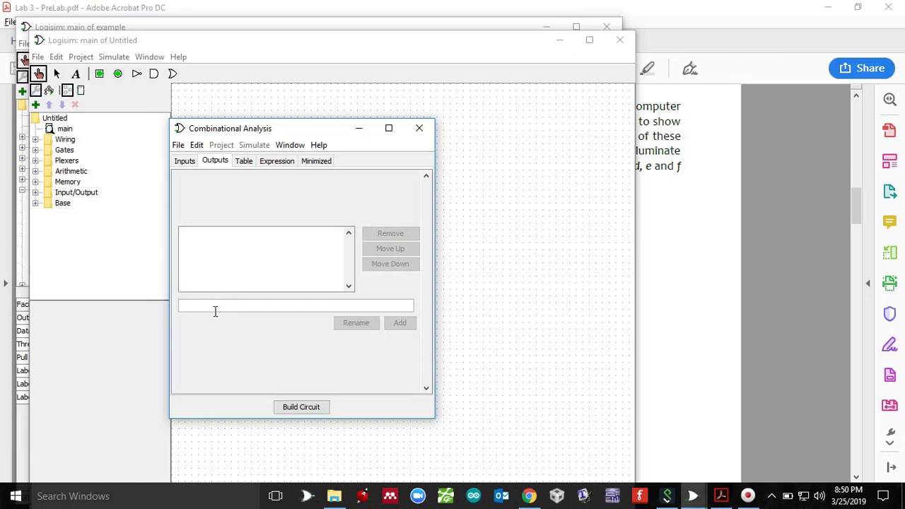
type("a")
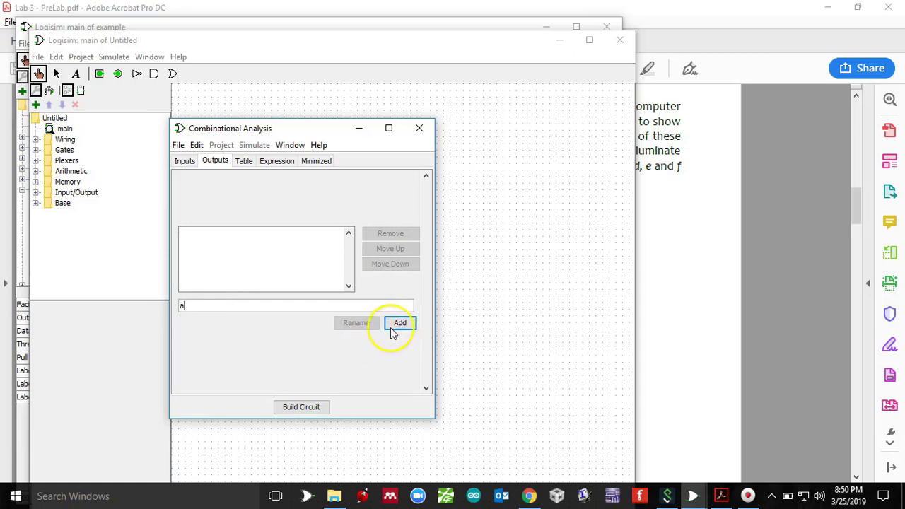
left_click(398, 324)
type("b")
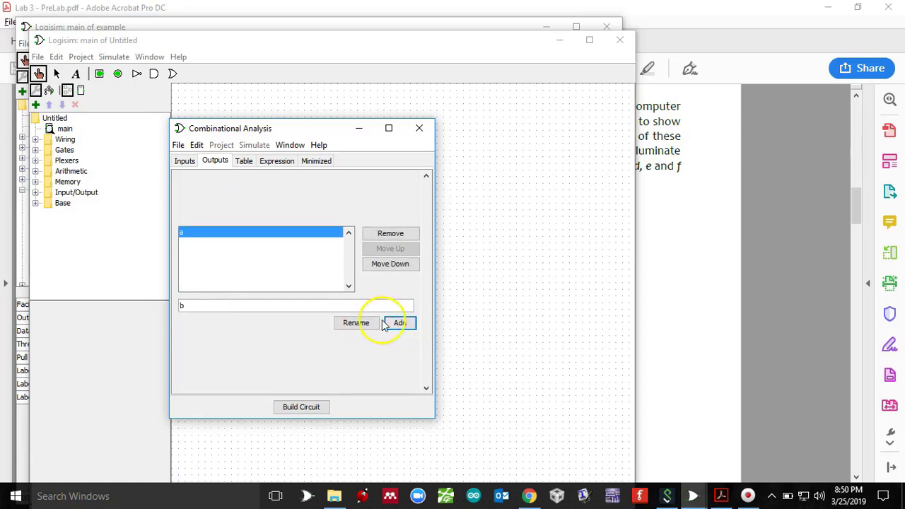
left_click(400, 323)
- Add outputs c, d, e, f and g
type("c")
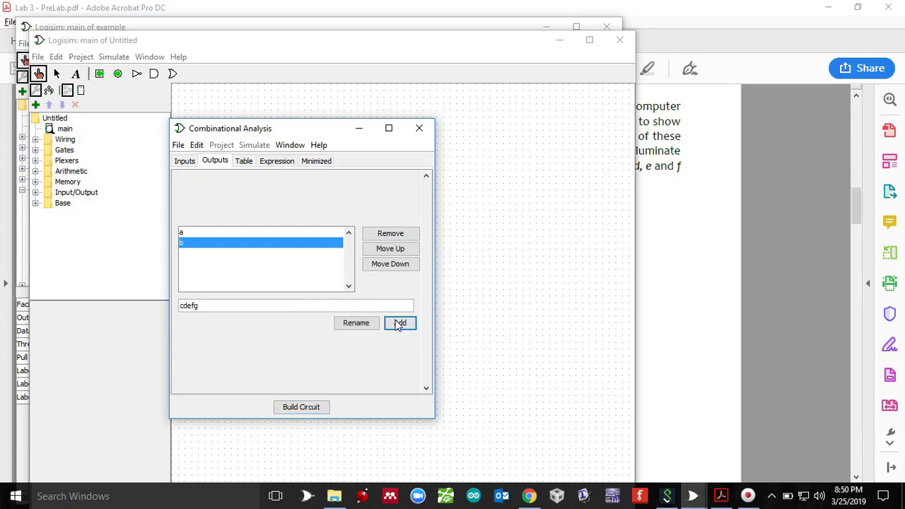
type("de")
key("BackSpace")
key("BackSpace")
key("BackSpace")
type("c")
left_click(398, 324)
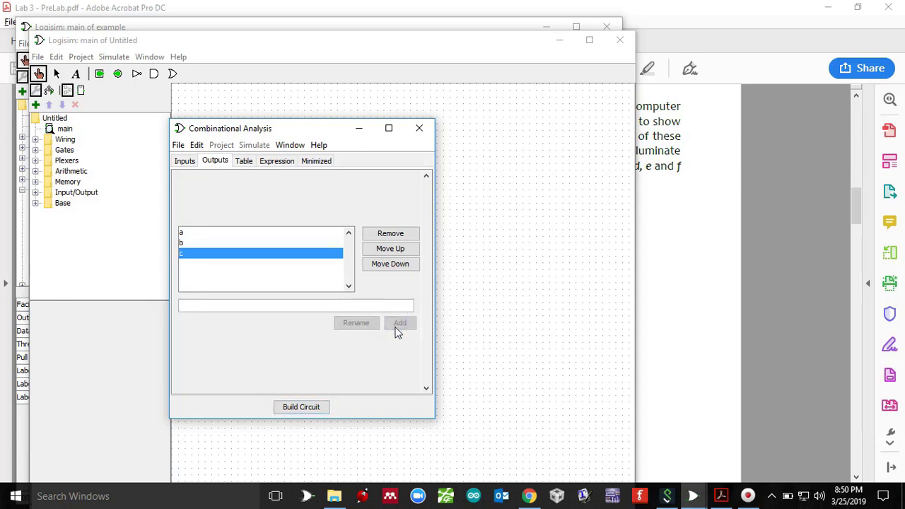
type("d")
left_click(398, 329)
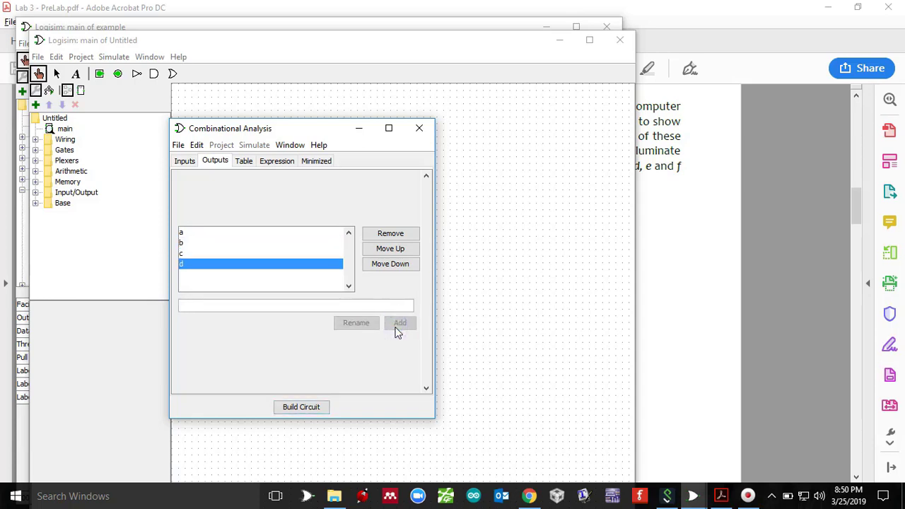
type("e")
left_click(397, 331)
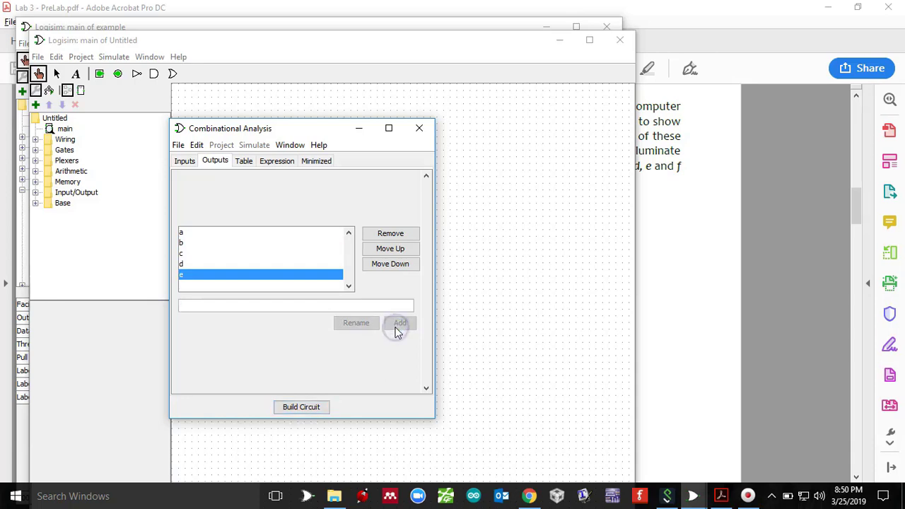
type("f")
left_click(397, 331)
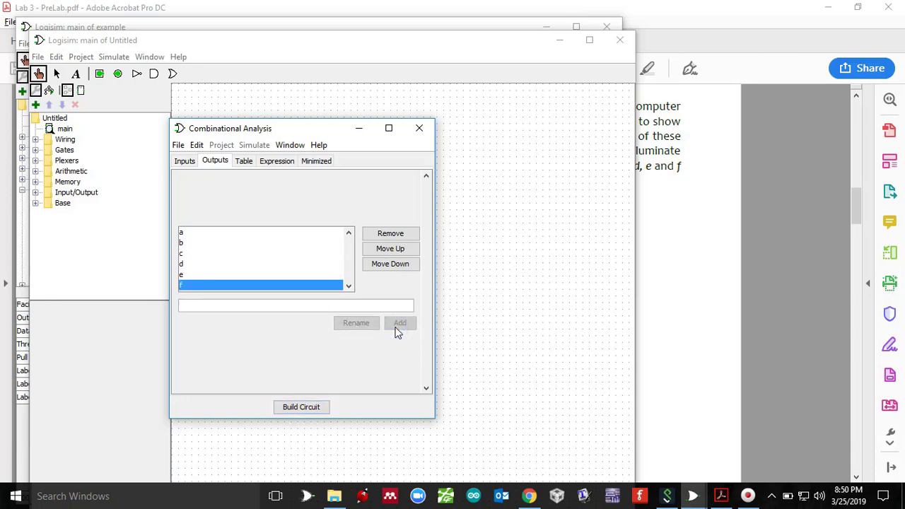
type("g")
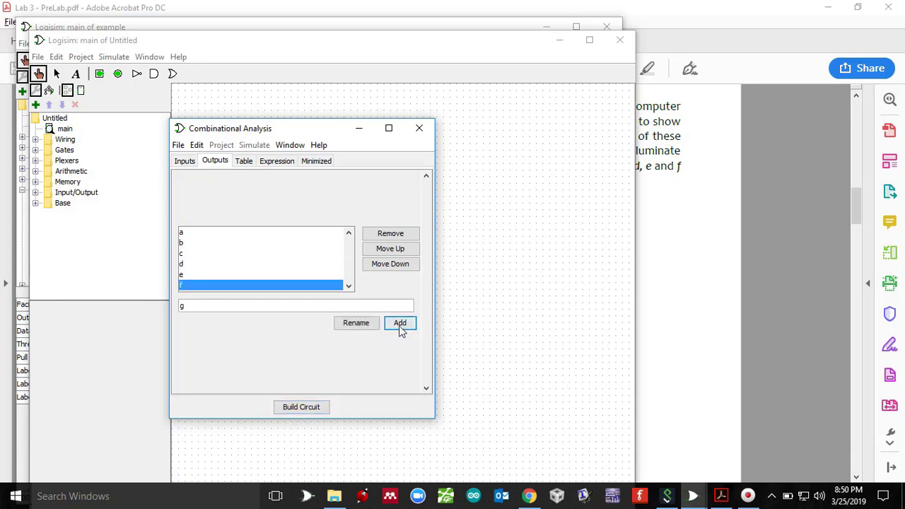
left_click(399, 327)
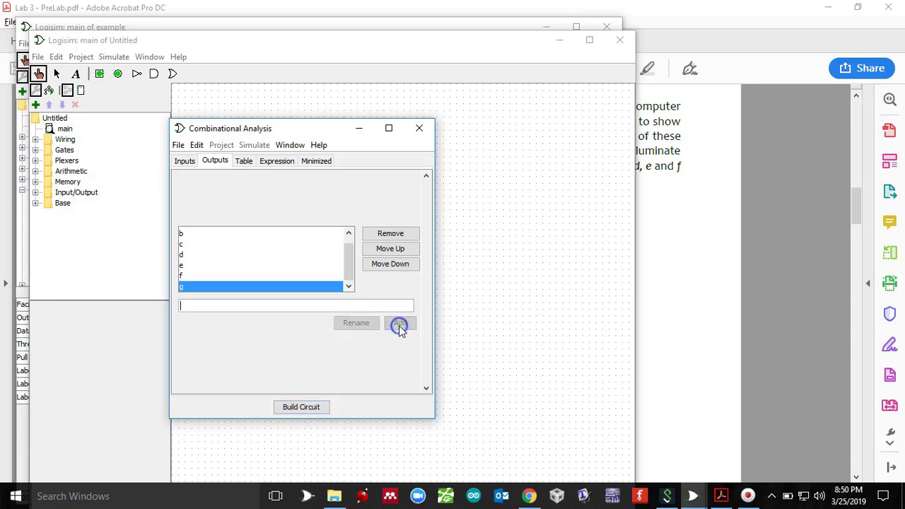
- Display the 16-row D3–D0 truth table with outputs a–g beside the PDF's Figure 1
left_click(245, 162)
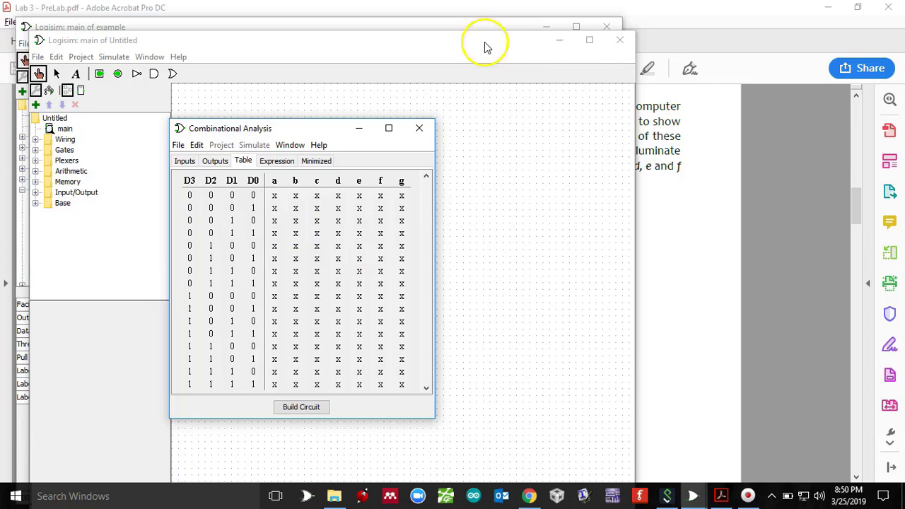
left_click_drag(316, 133, 217, 104)
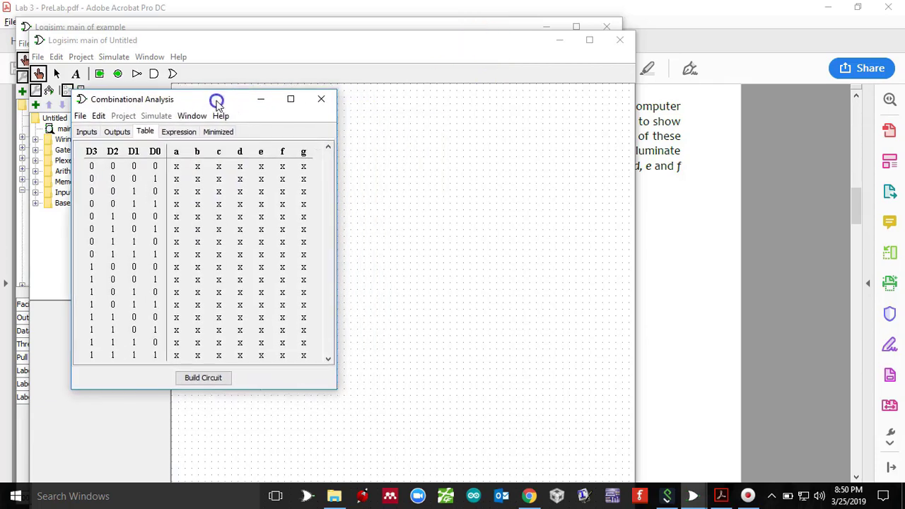
left_click(725, 496)
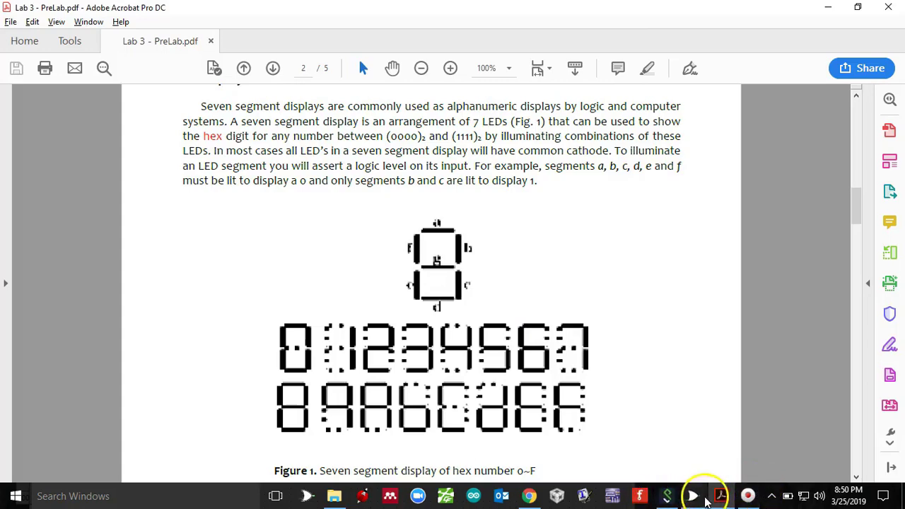
mouse_move(694, 497)
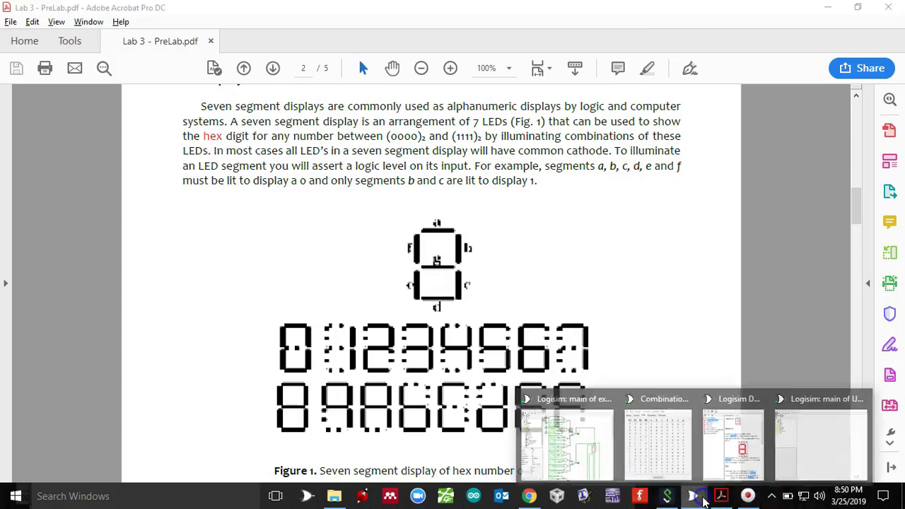
left_click(665, 446)
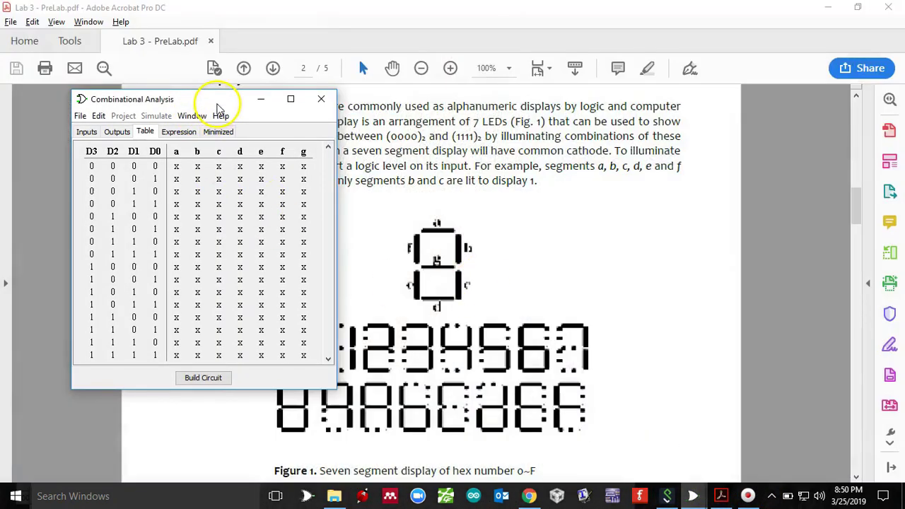
- Set row 0000 to a–f = 0 and g = 1
left_click_drag(218, 106, 148, 95)
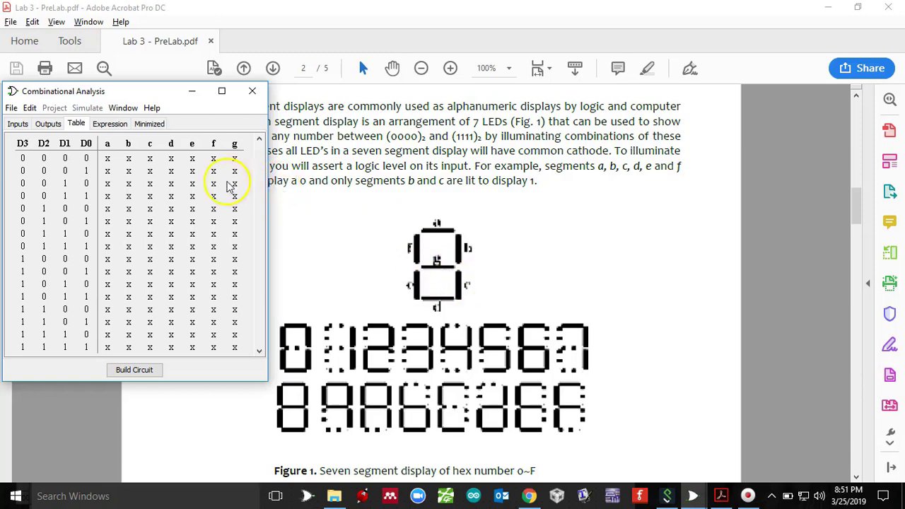
left_click(235, 159)
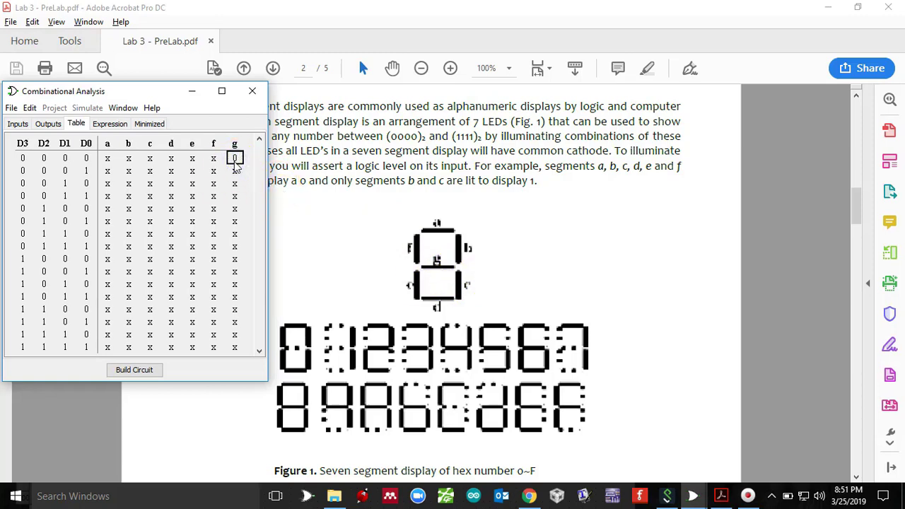
left_click(235, 160)
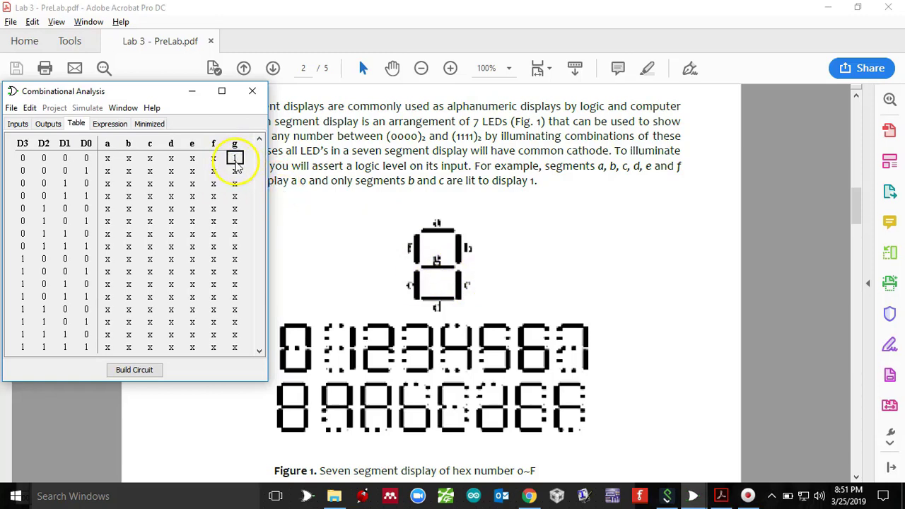
left_click(213, 158)
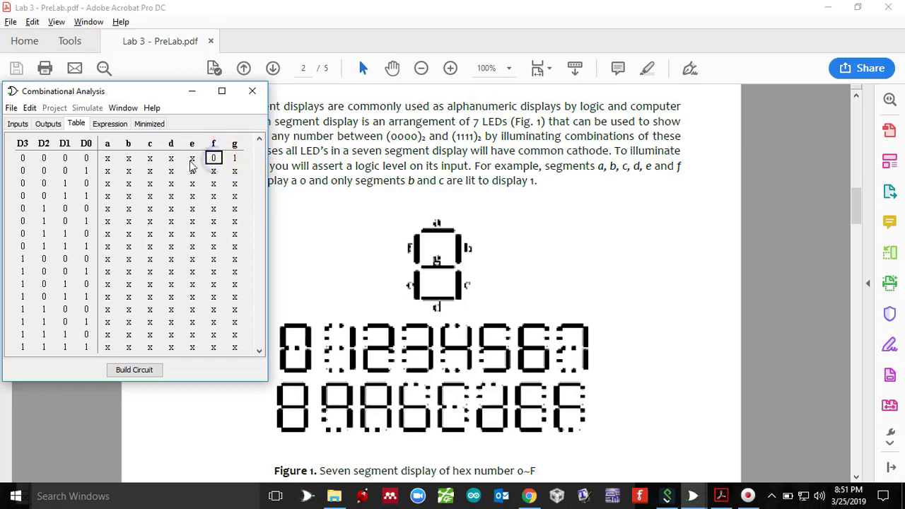
left_click(192, 159)
left_click(172, 160)
left_click(149, 160)
left_click(129, 160)
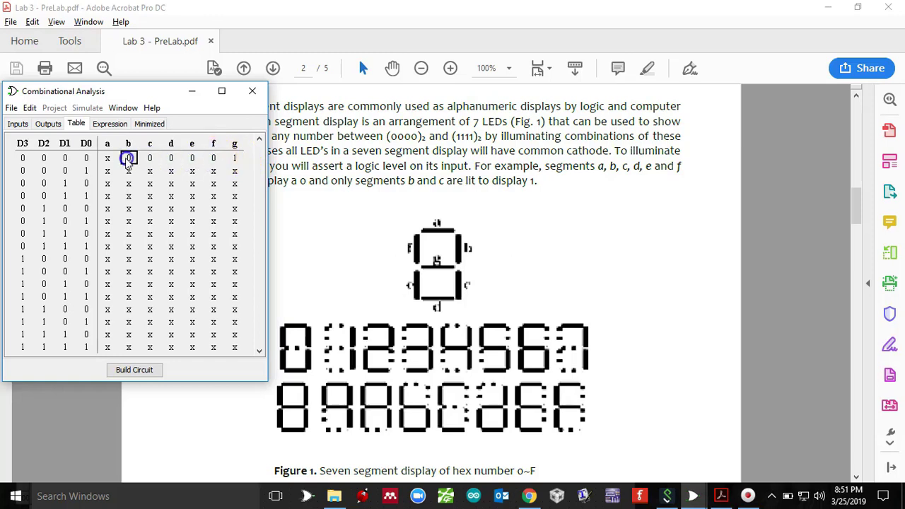
left_click(108, 160)
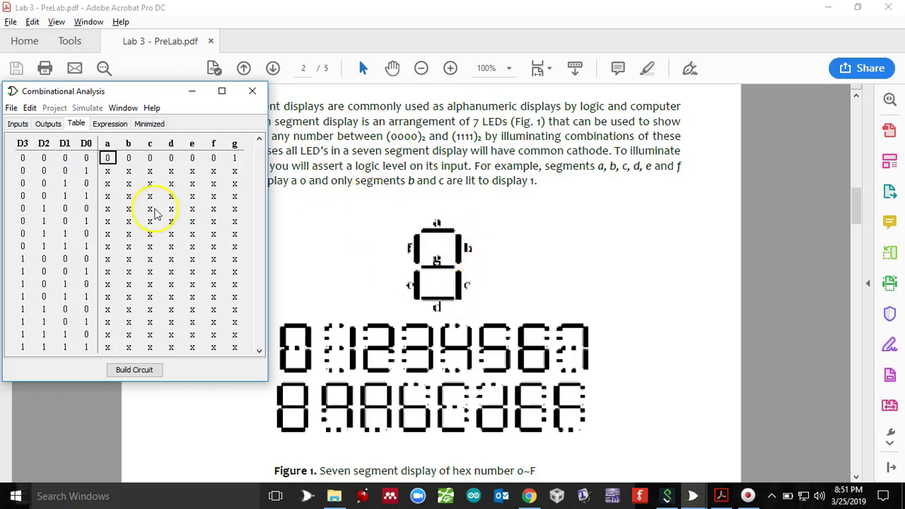
- Set row 0001 to b, c = 0 and a, d, e, f, g = 1
left_click(128, 171)
left_click(149, 170)
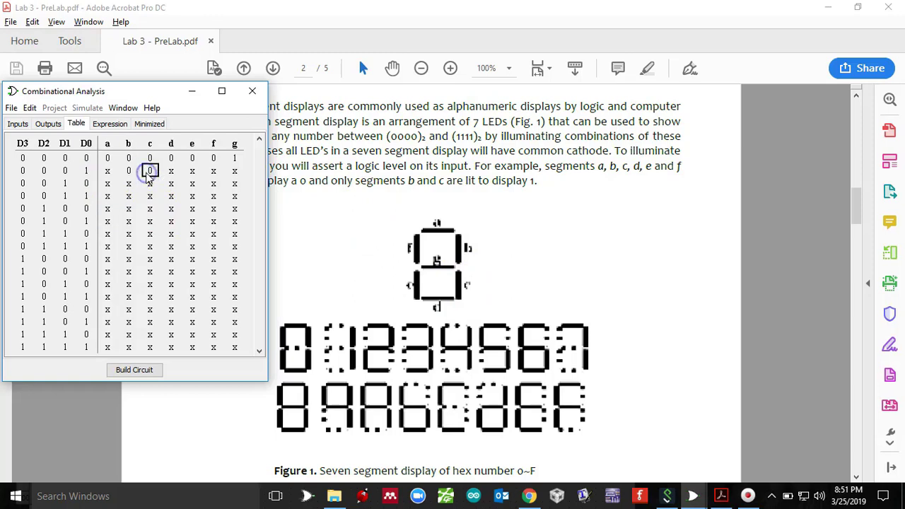
left_click(107, 170)
left_click(106, 171)
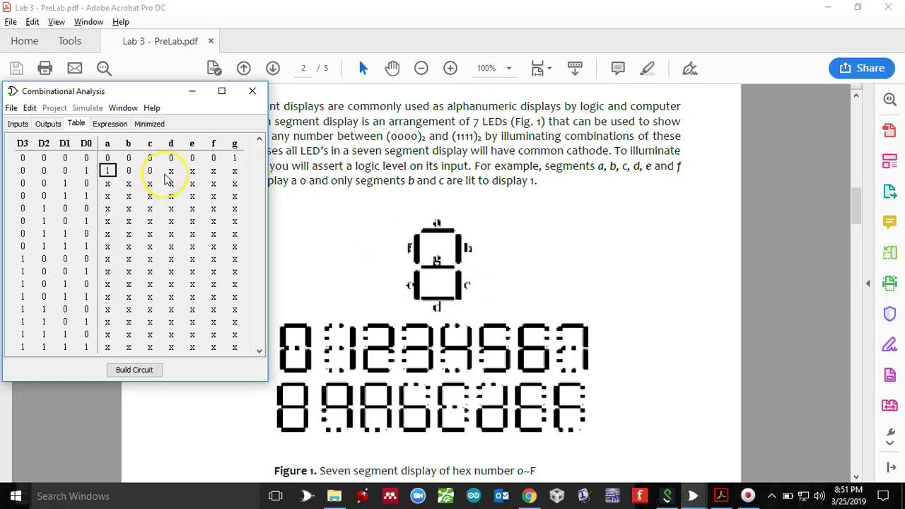
left_click(171, 170)
left_click(170, 170)
left_click(192, 171)
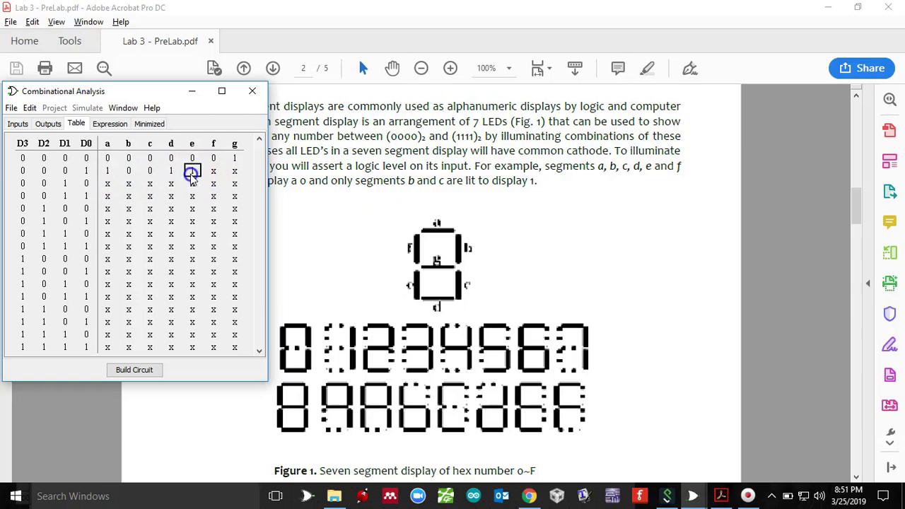
left_click(191, 171)
left_click(213, 170)
left_click(213, 171)
left_click(234, 170)
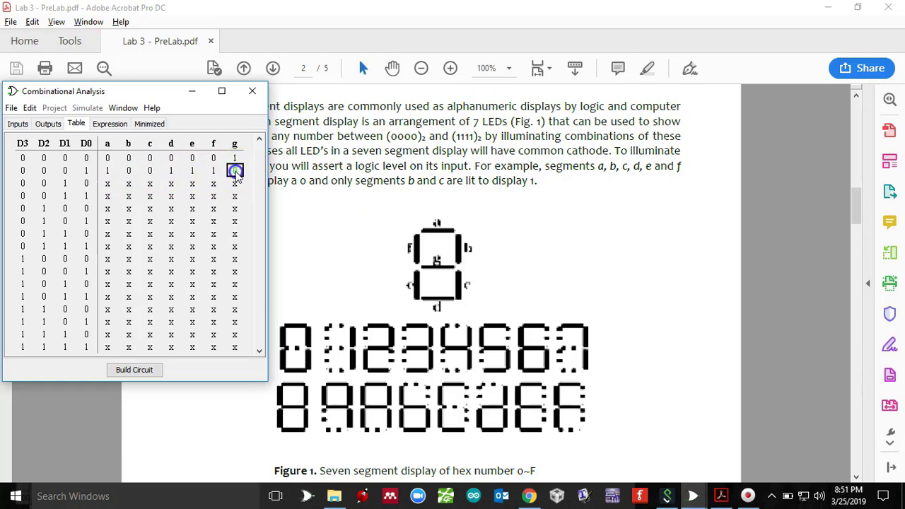
left_click(234, 170)
- Set row 0111 to a, b, c = 0 and d, e, f, g = 1
left_click(109, 247)
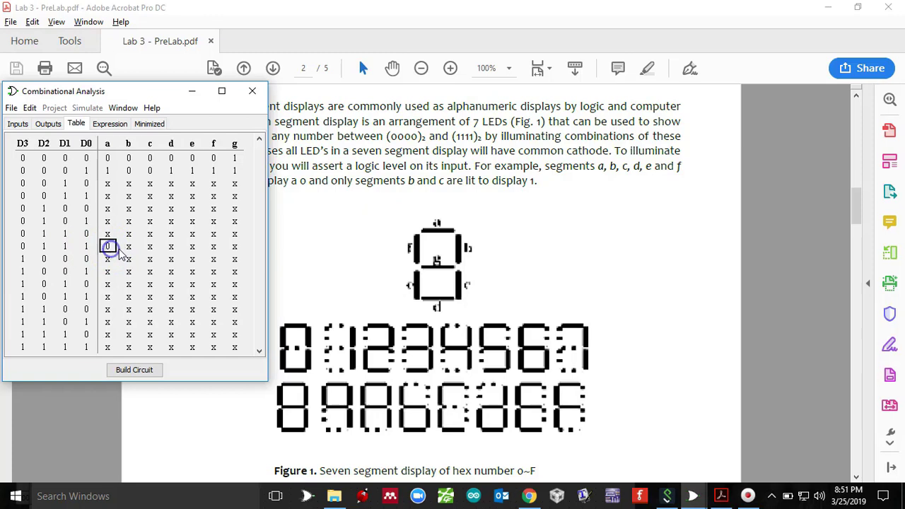
left_click(129, 248)
left_click(147, 248)
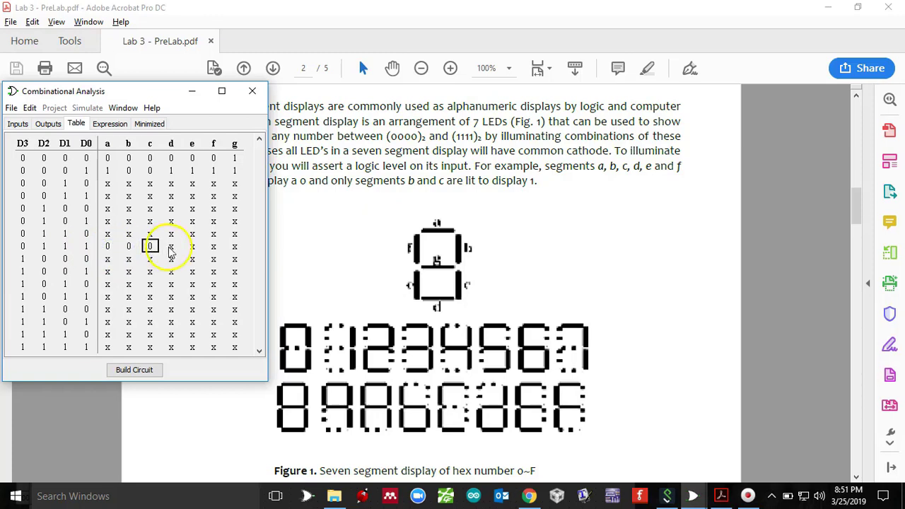
left_click(170, 247)
left_click(171, 247)
left_click(191, 247)
left_click(192, 247)
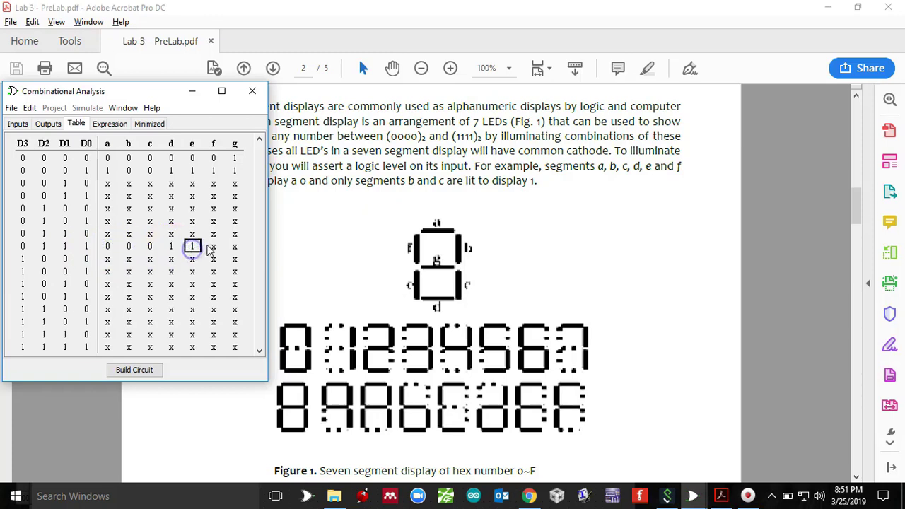
left_click(213, 247)
left_click(212, 248)
left_click(234, 248)
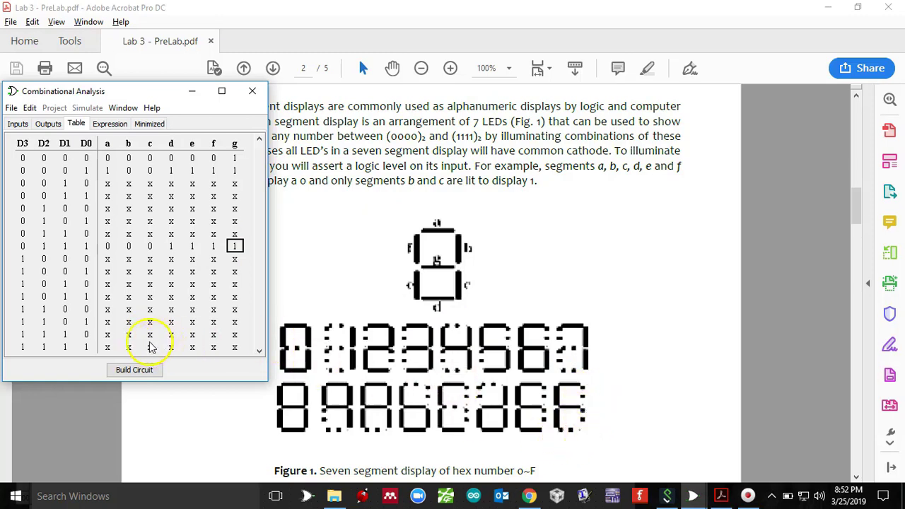
- Set row 1111 to b, c, d = 1 and a, e, f, g = 0
left_click(128, 347)
type("1 ")
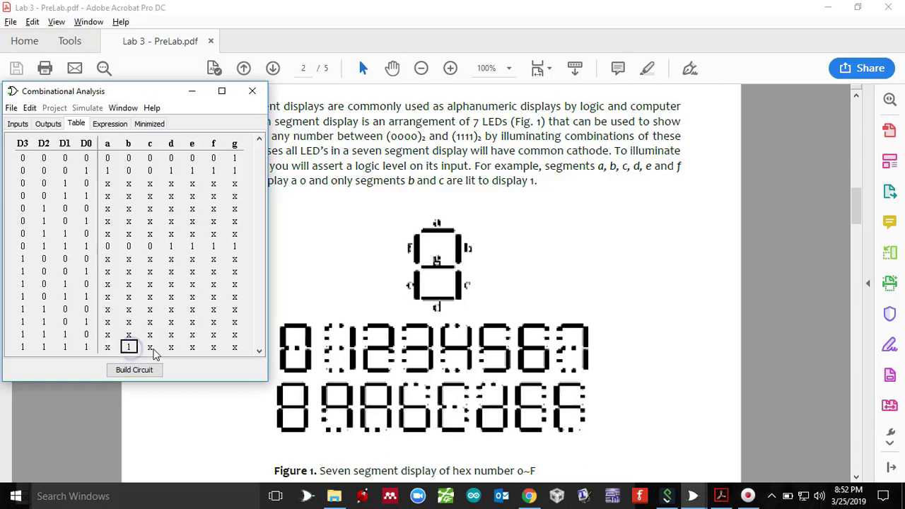
type("1 1 1")
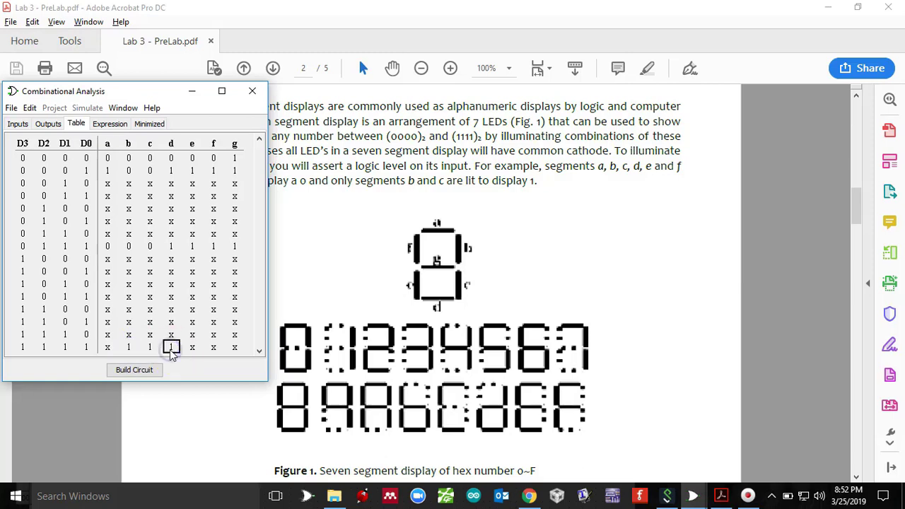
left_click(107, 347)
left_click(108, 347)
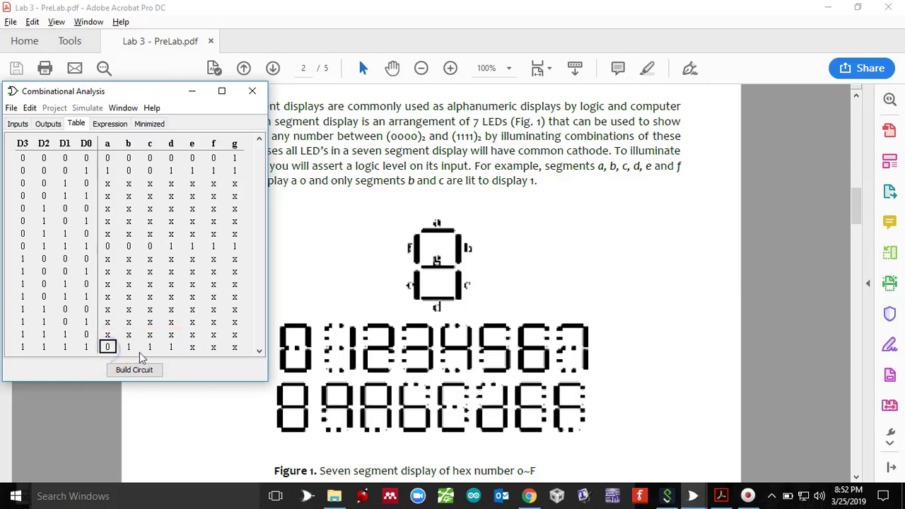
left_click(192, 348)
left_click(192, 347)
left_click(214, 349)
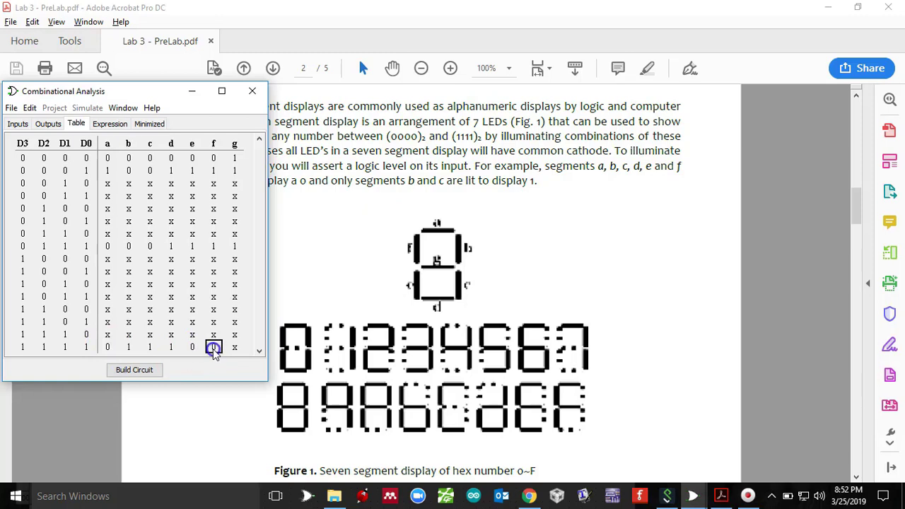
left_click(214, 348)
left_click(234, 347)
left_click(235, 347)
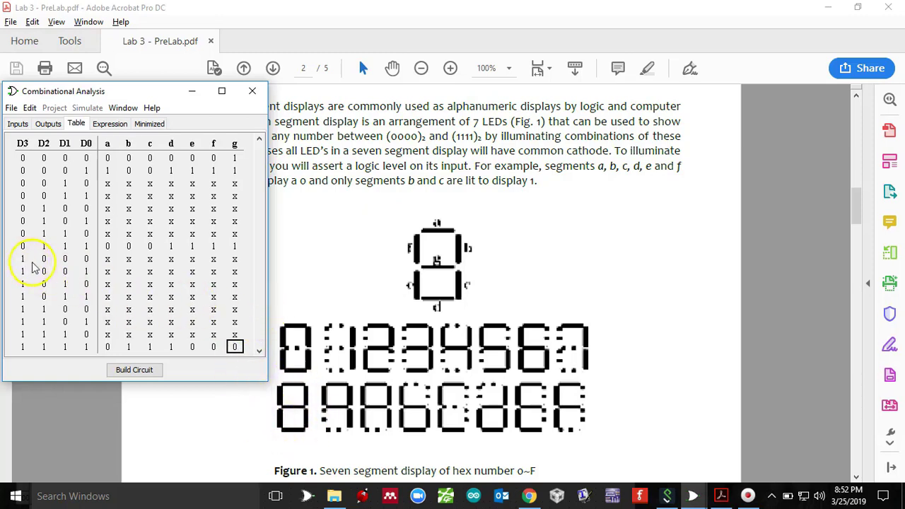
- Set all segments a–g to 0 for row 1000
left_click(107, 259)
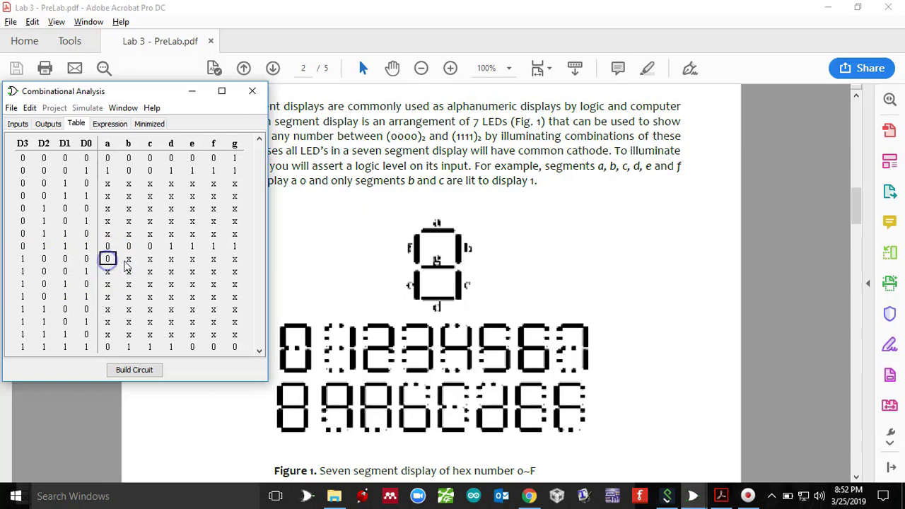
left_click(128, 259)
left_click(149, 260)
left_click(170, 259)
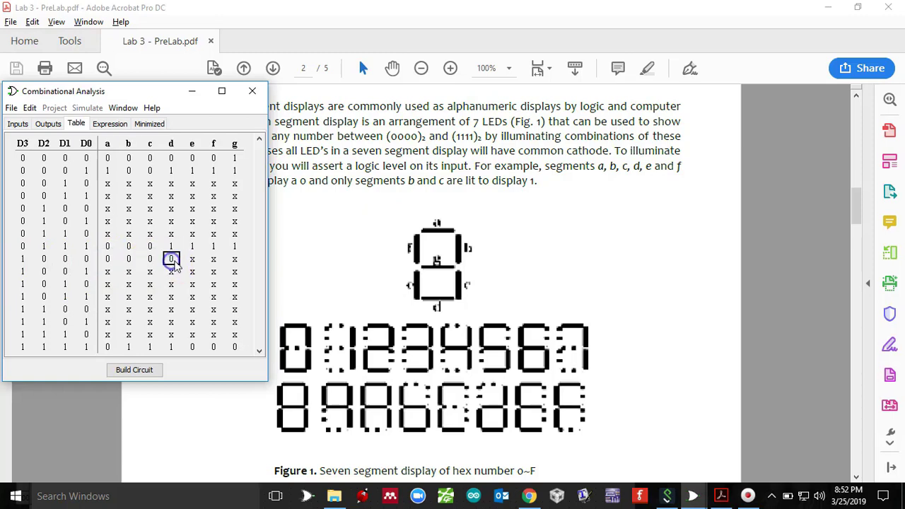
left_click(192, 260)
left_click(213, 259)
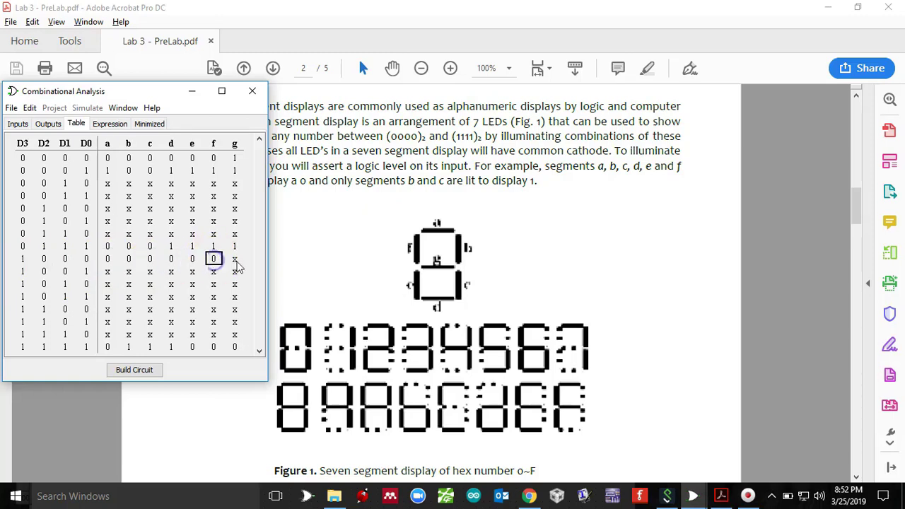
left_click(235, 259)
left_click(692, 497)
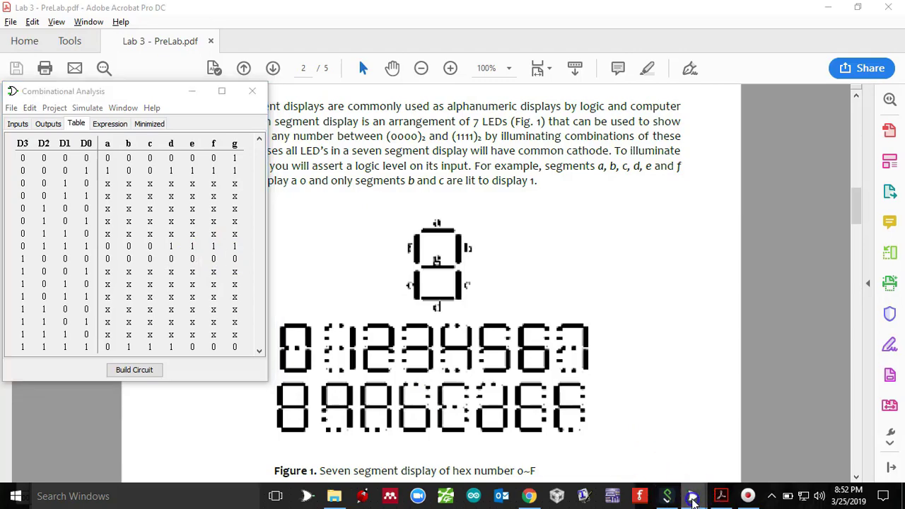
left_click(676, 438)
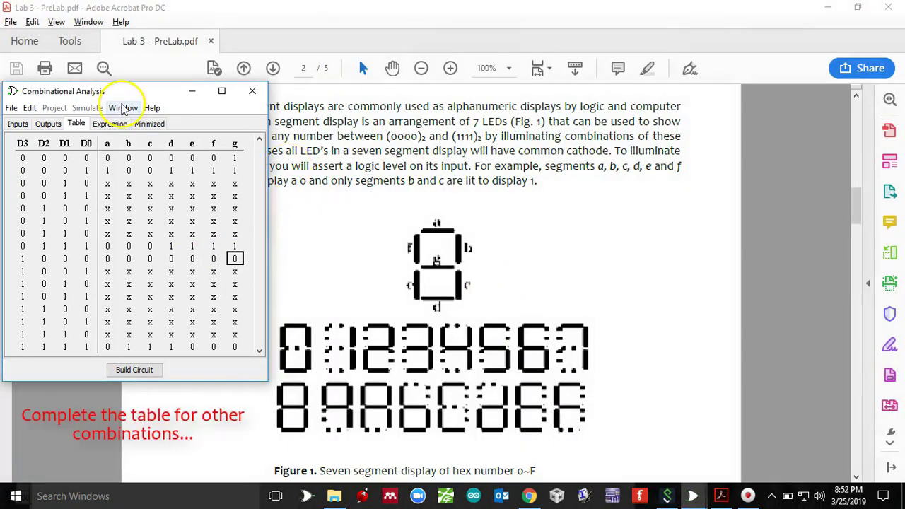
- Move the Combinational Analysis window slightly right and down
left_click_drag(145, 92, 210, 107)
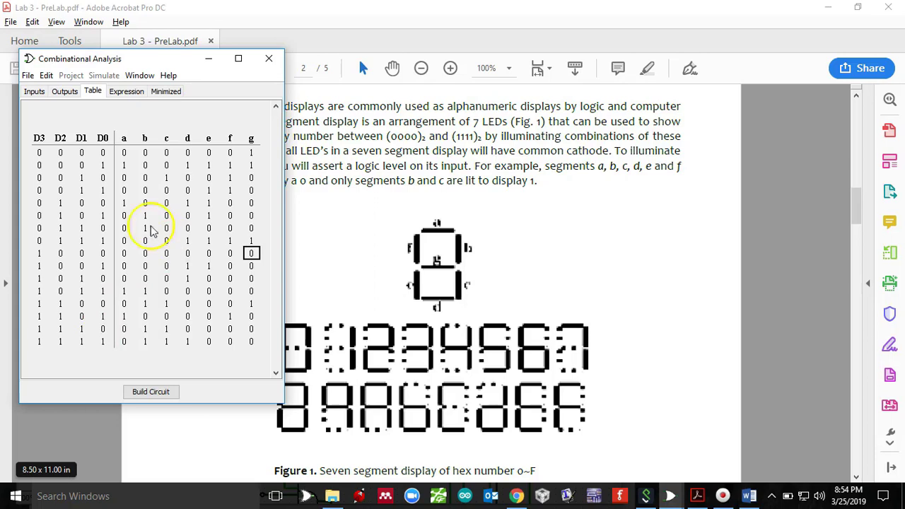
- Copy output a's derived expression from the Expression tab and switch to the Word report
left_click(126, 92)
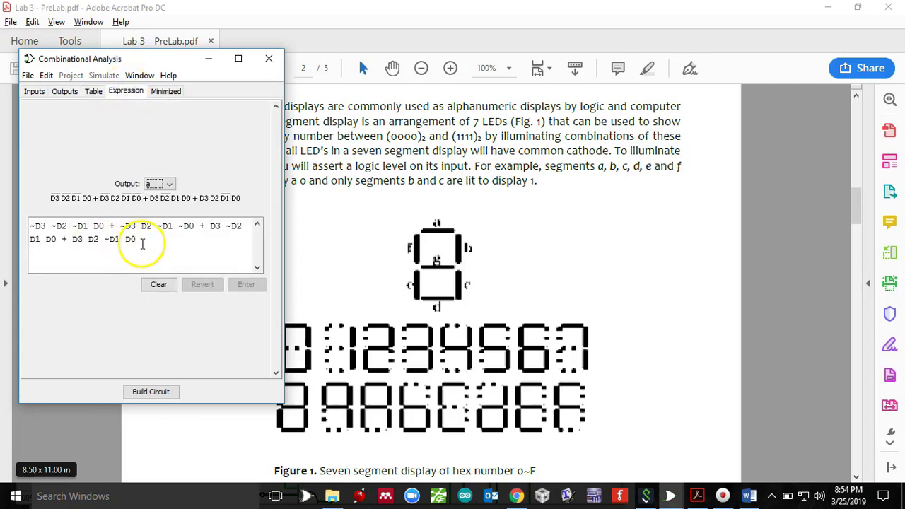
left_click_drag(142, 243, 26, 223)
key("ctrl+c")
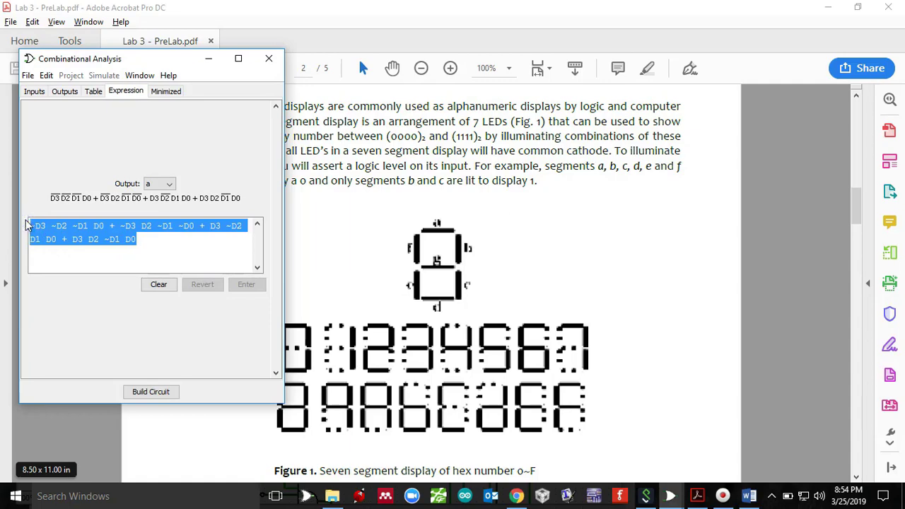
key("alt+Tab")
key("alt+Tab")
key("alt+Tab")
key("alt+Tab")
key("alt+Tab")
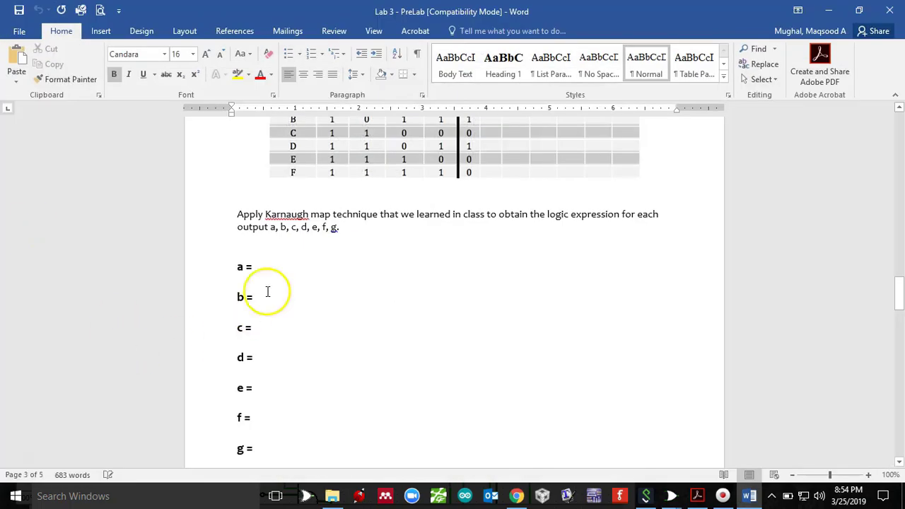
- Paste output a's expression after a = and join the first term's literals with &
left_click(286, 269)
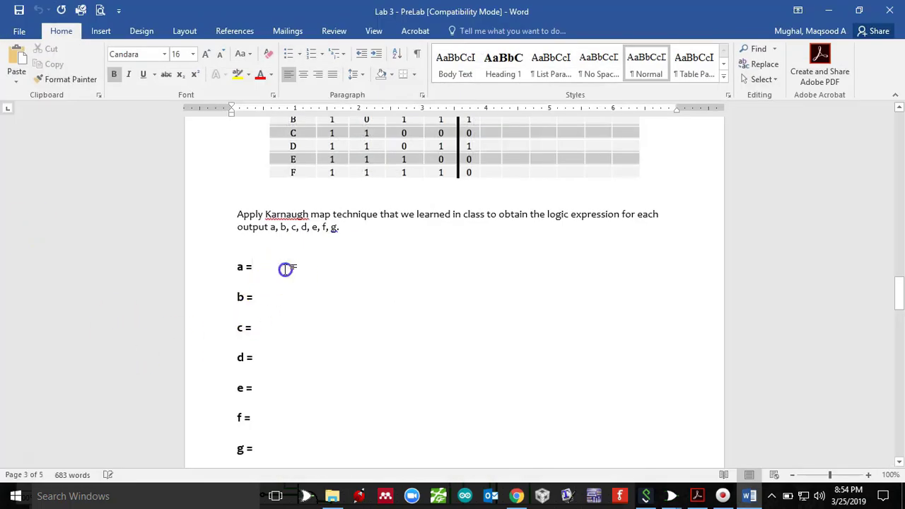
key("ctrl+v")
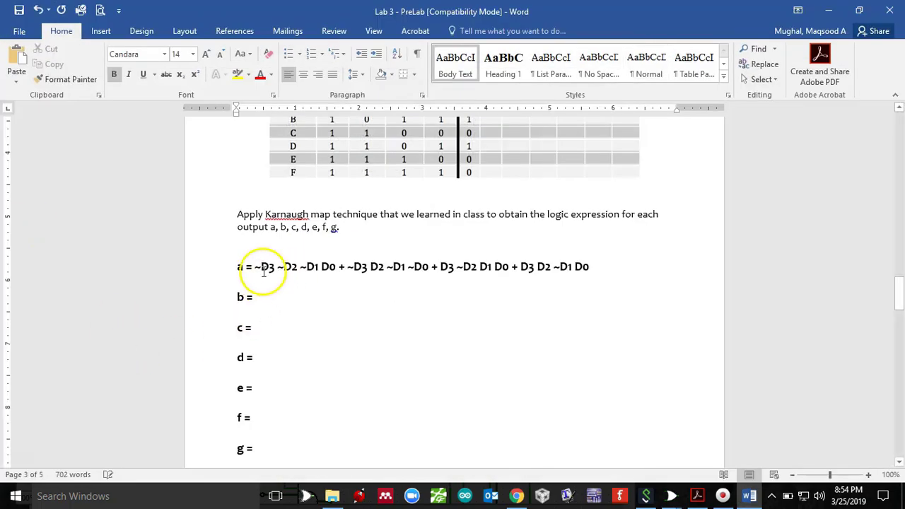
left_click(277, 267)
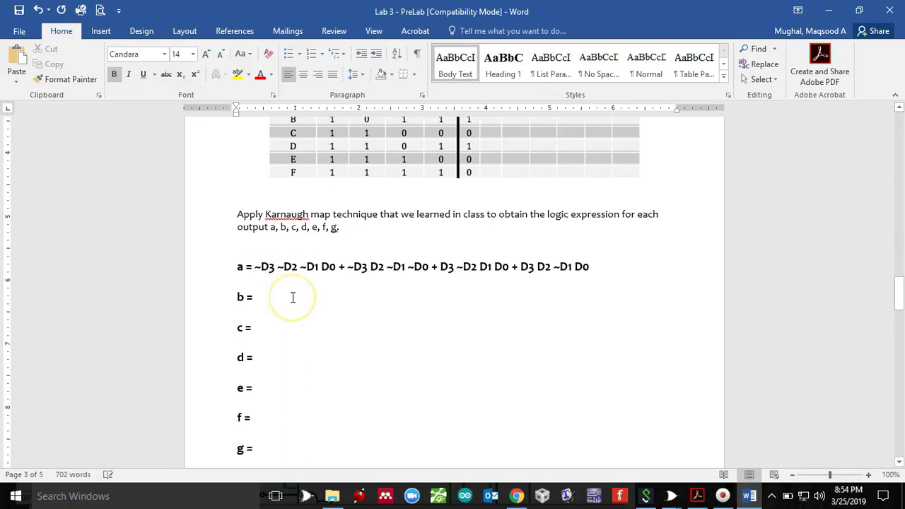
type("&")
key("Right")
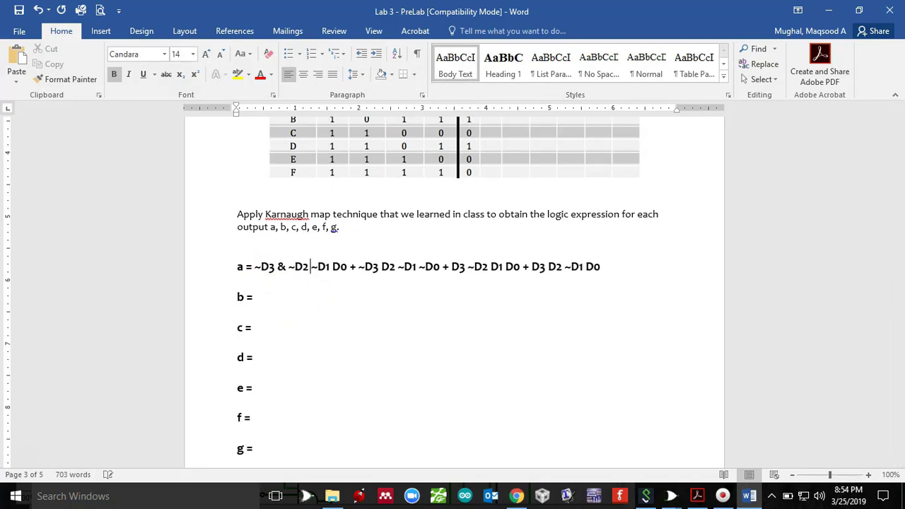
type("& ~D1 ")
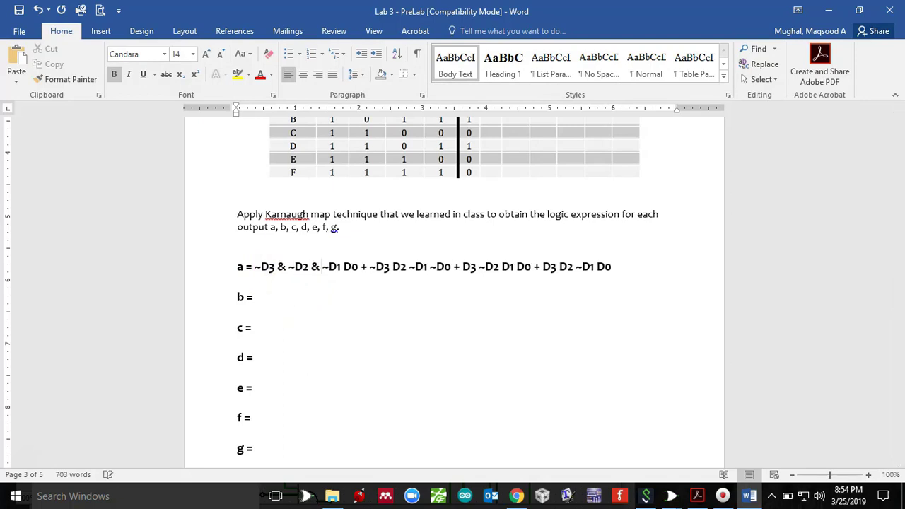
type("*")
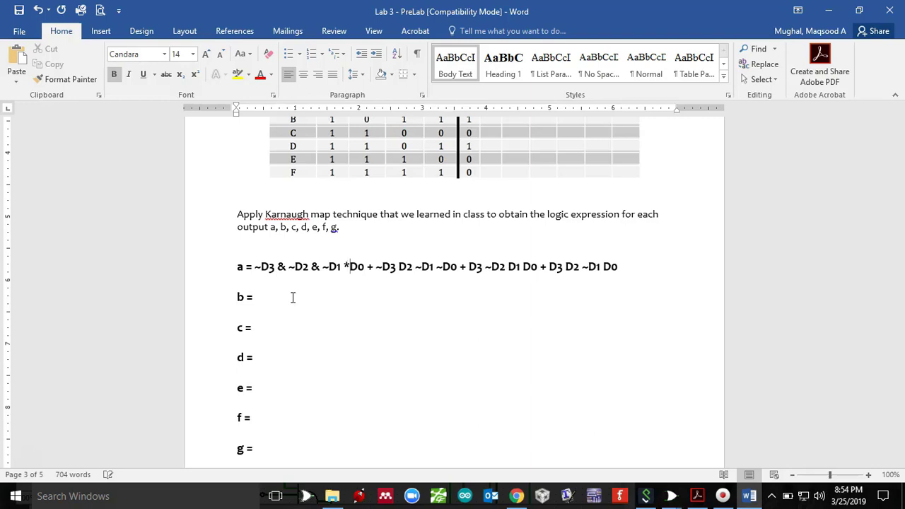
key("BackSpace")
type("&")
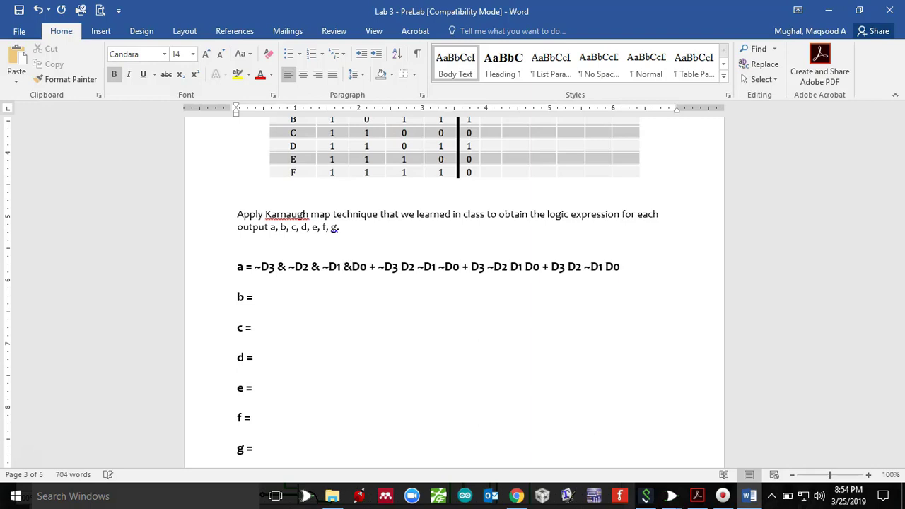
- Replace the expression's + signs with | and join remaining literals with & for Verilog
left_click(363, 267)
key("shift+Right")
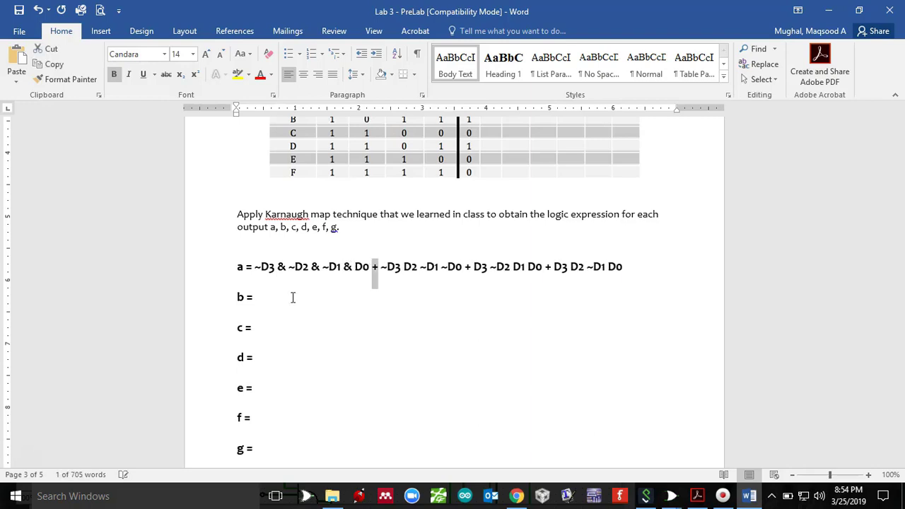
type("|")
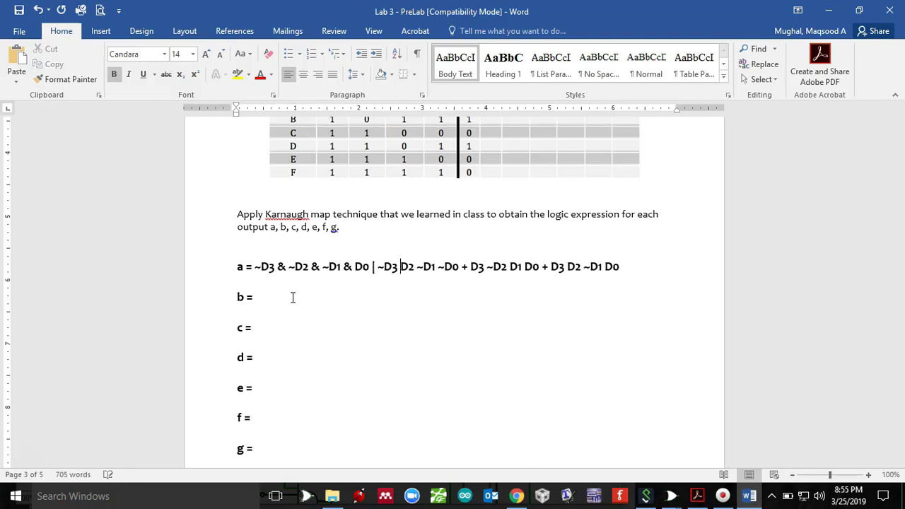
type("&")
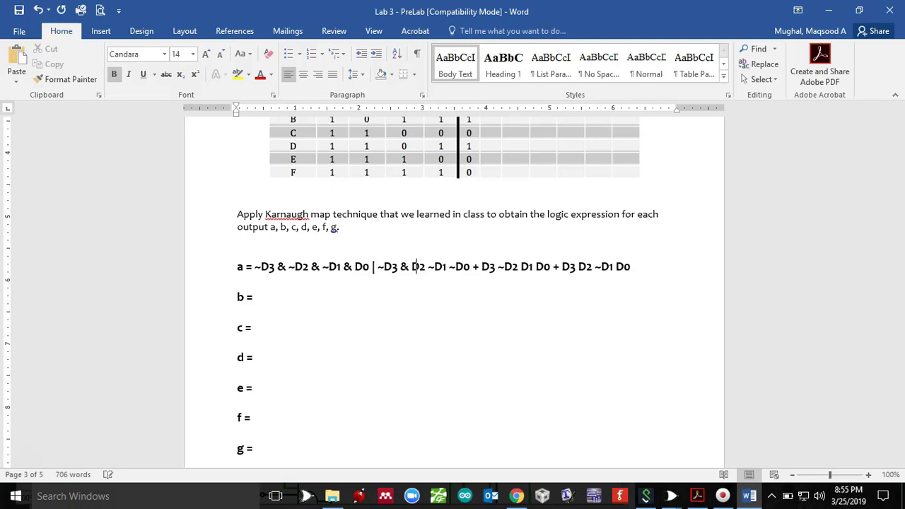
type(" & ")
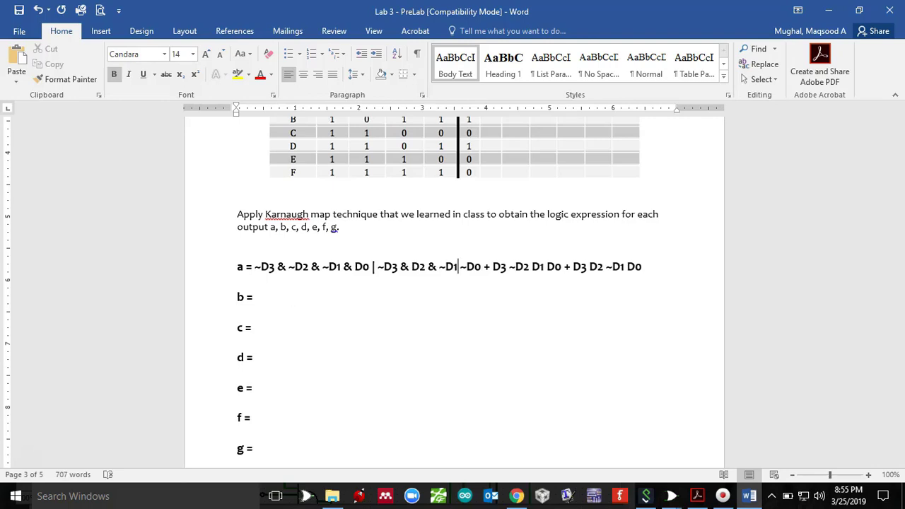
type(" &")
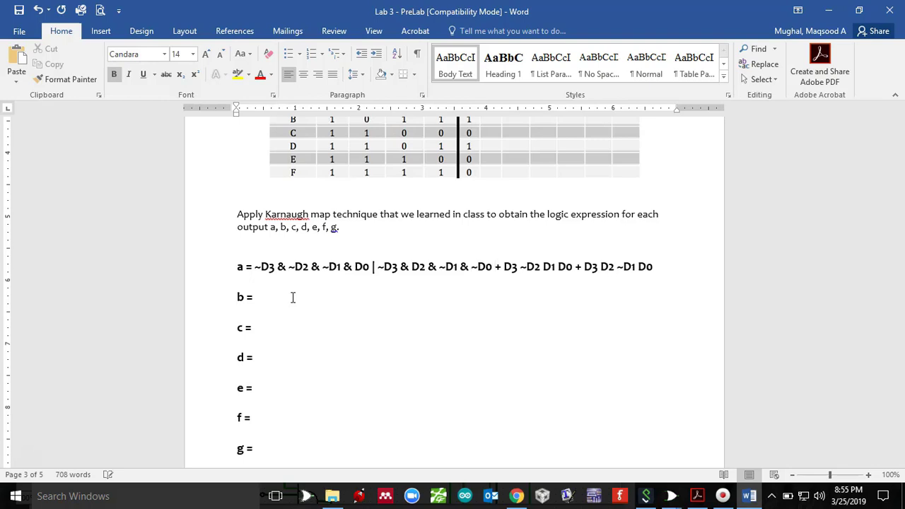
key("shift+Right")
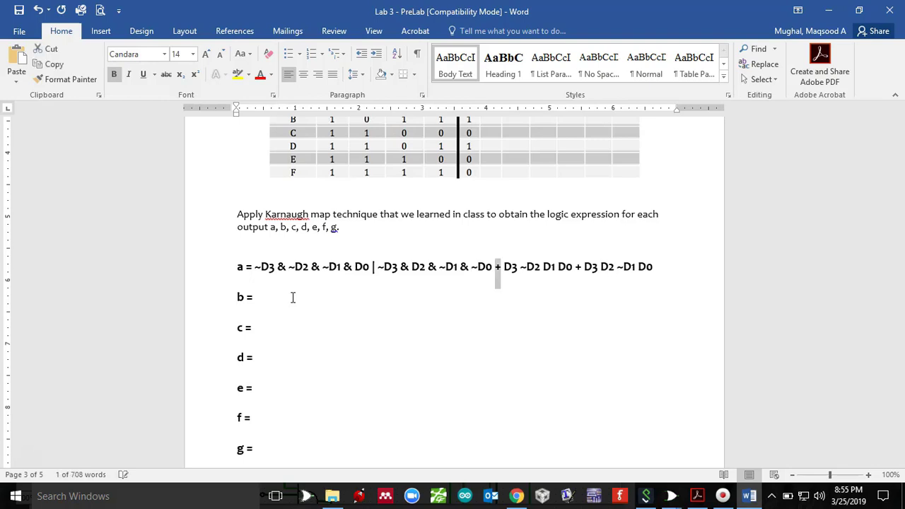
type("|")
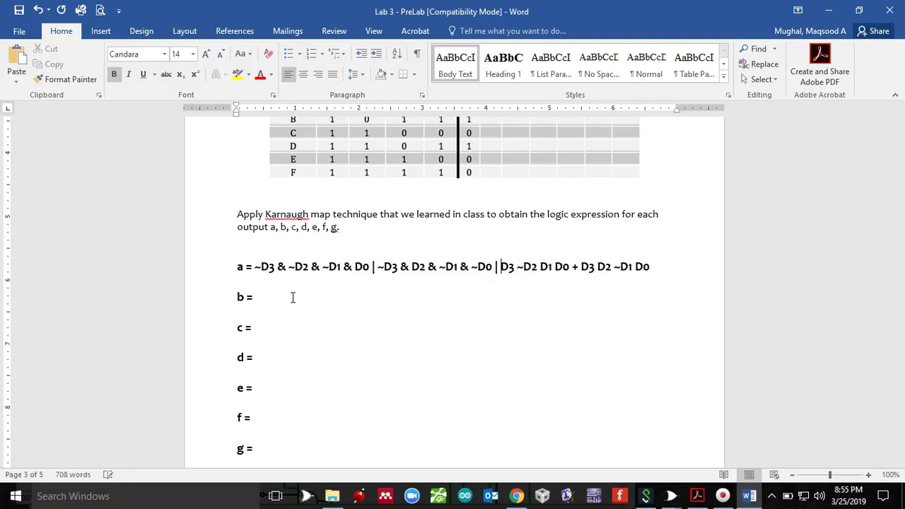
type(" & ")
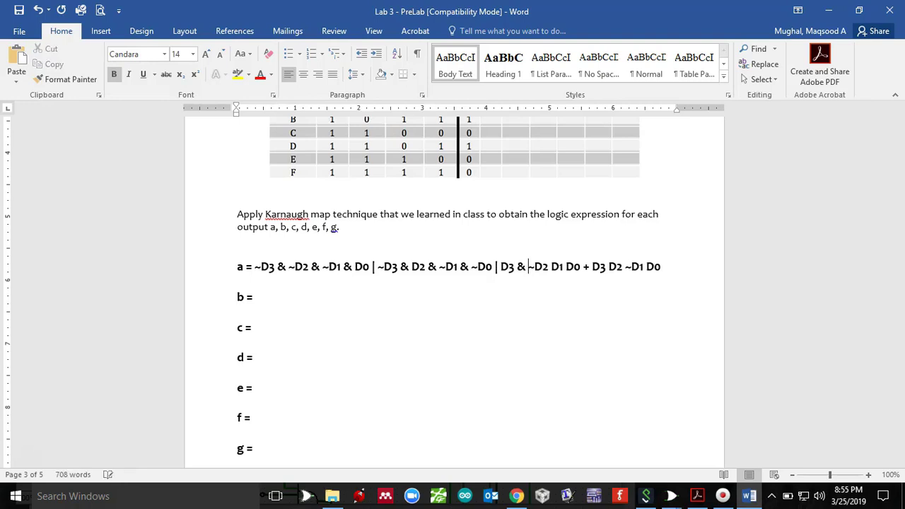
type("&")
key("Right")
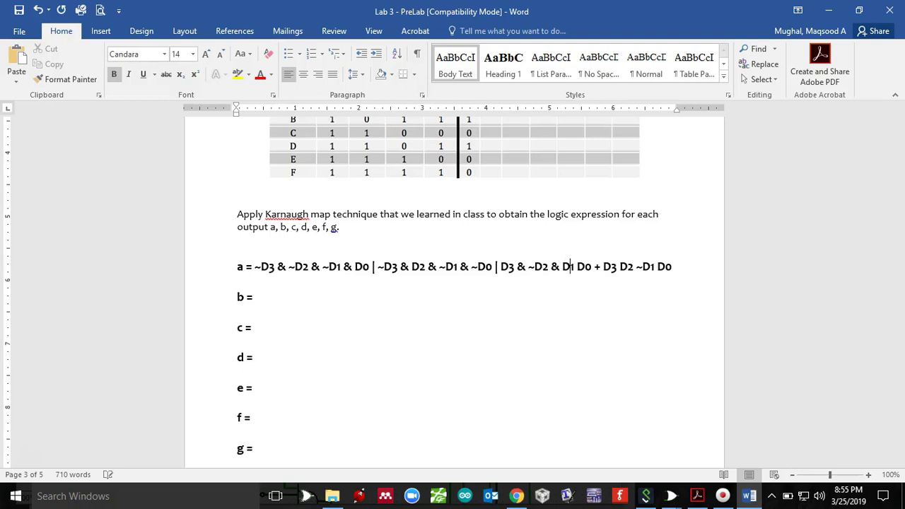
type("&")
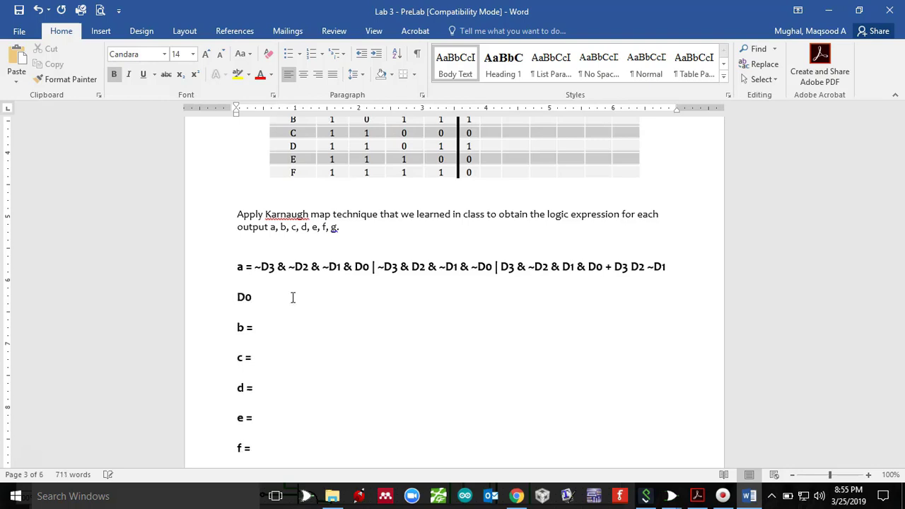
key("shift+Right")
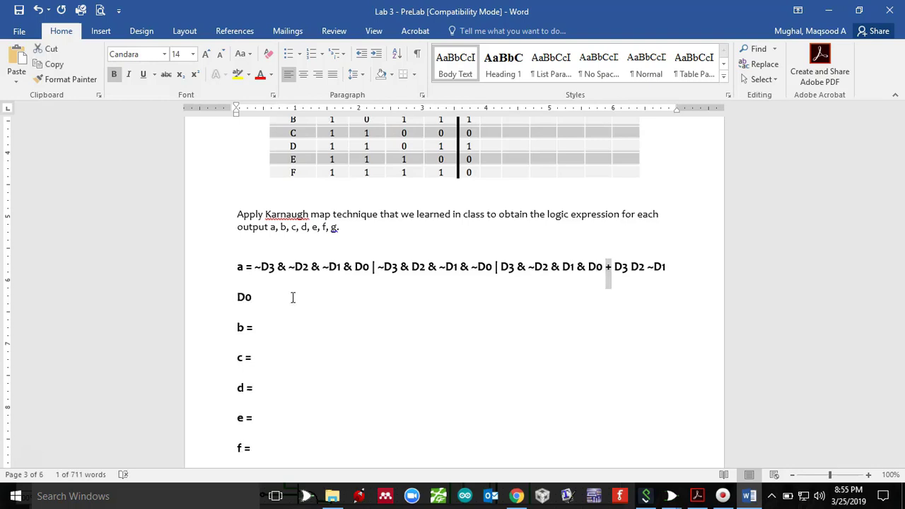
type("|")
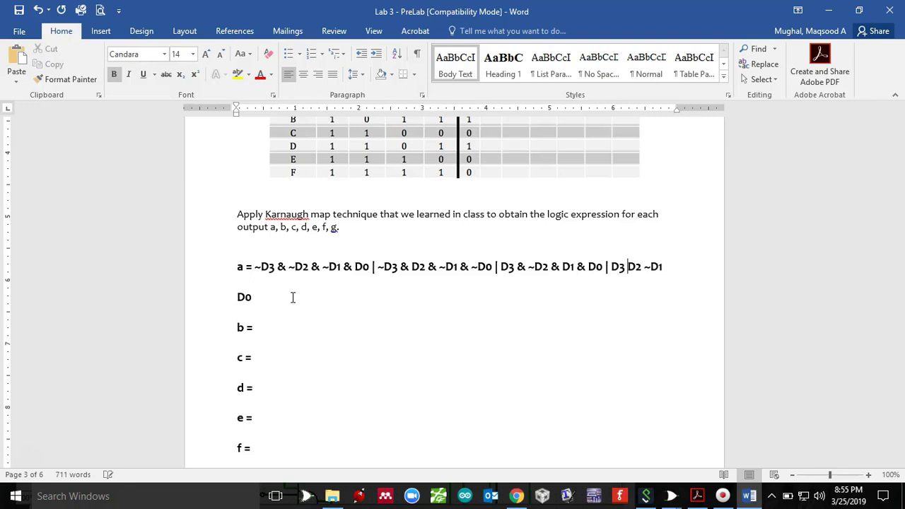
type("& ")
type("& ")
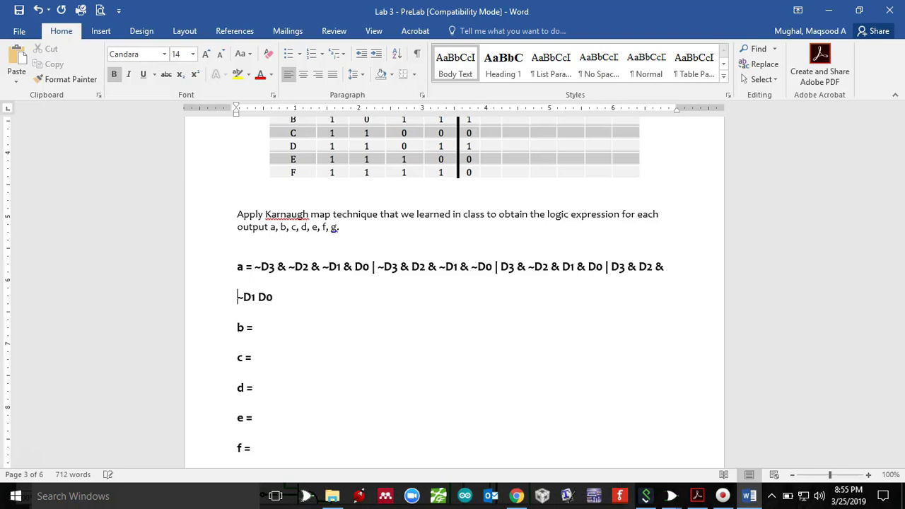
type("& D0;")
- Add the comment '// Verilog expression for seg a of the 7-segment display' to the a = line
left_click(279, 320)
left_click(243, 267)
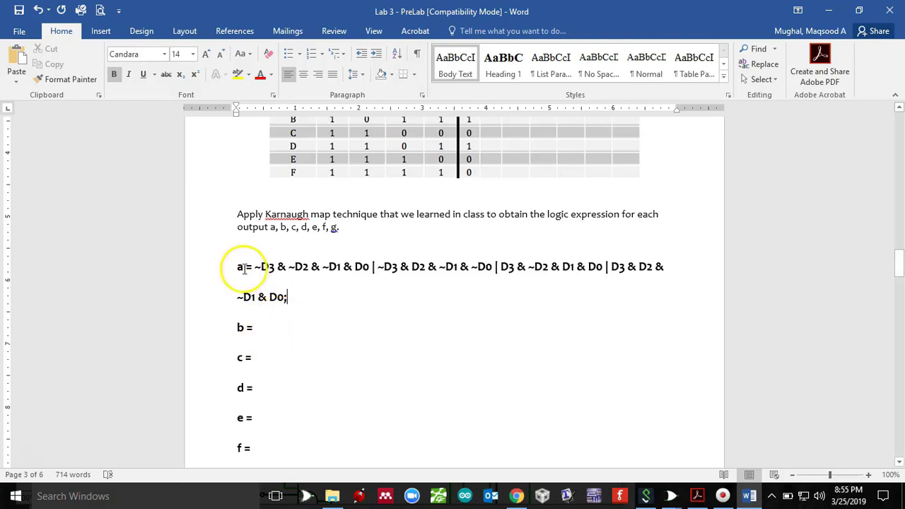
left_click(340, 302)
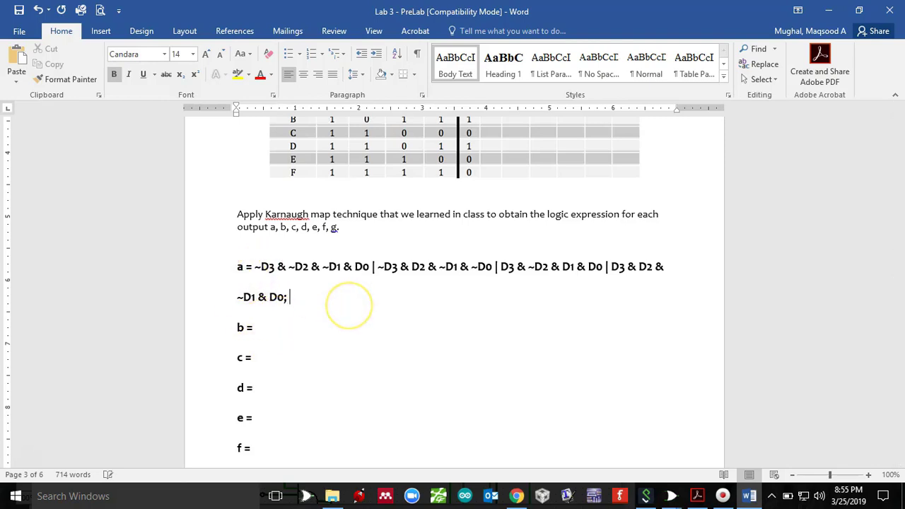
type("//")
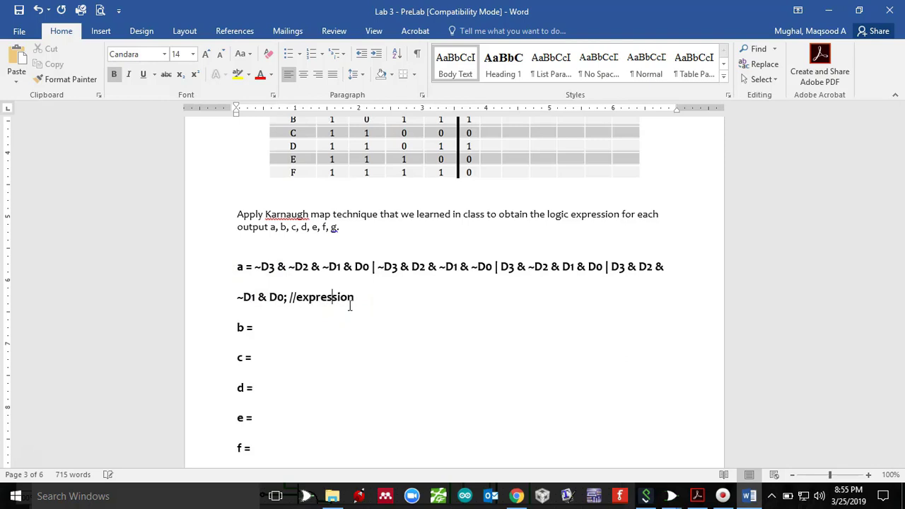
type("Verilog")
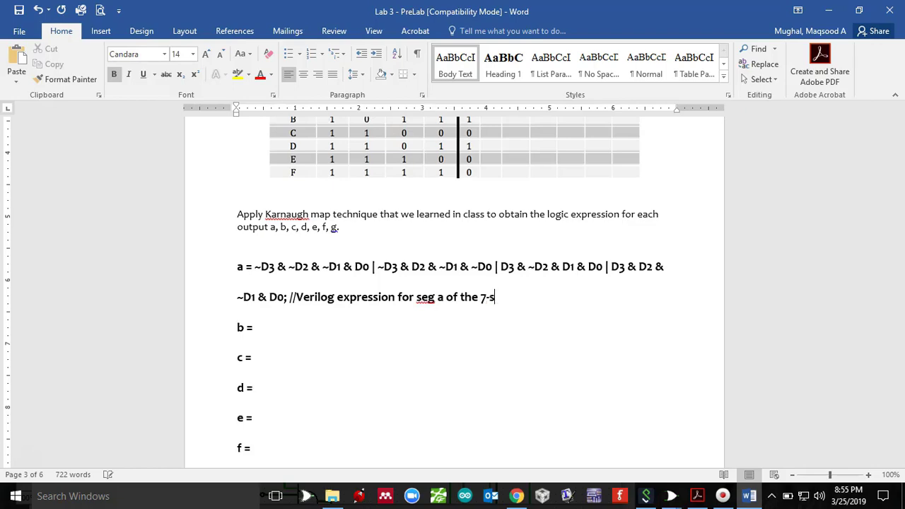
type("ment display")
- Switch back to Logisim's Combinational Analysis window
key("alt+Tab")
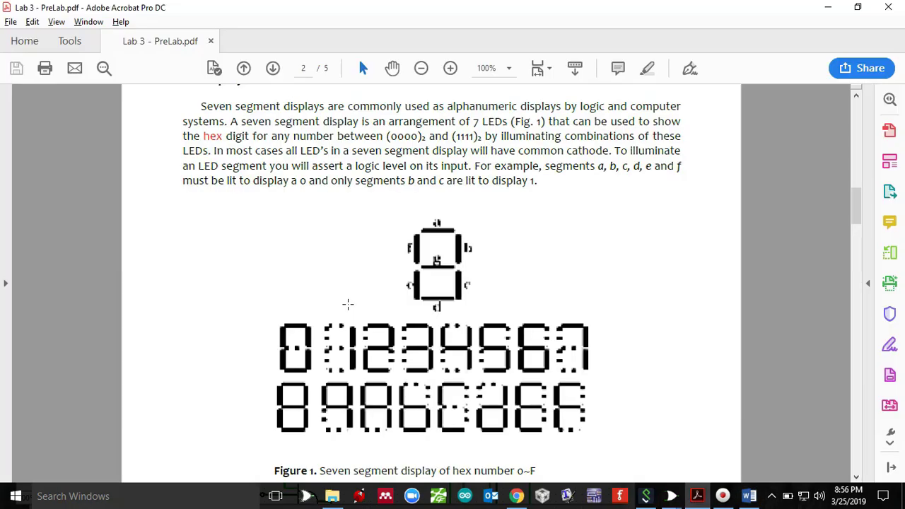
key("alt+Tab")
key("alt+Tab")
key("Tab")
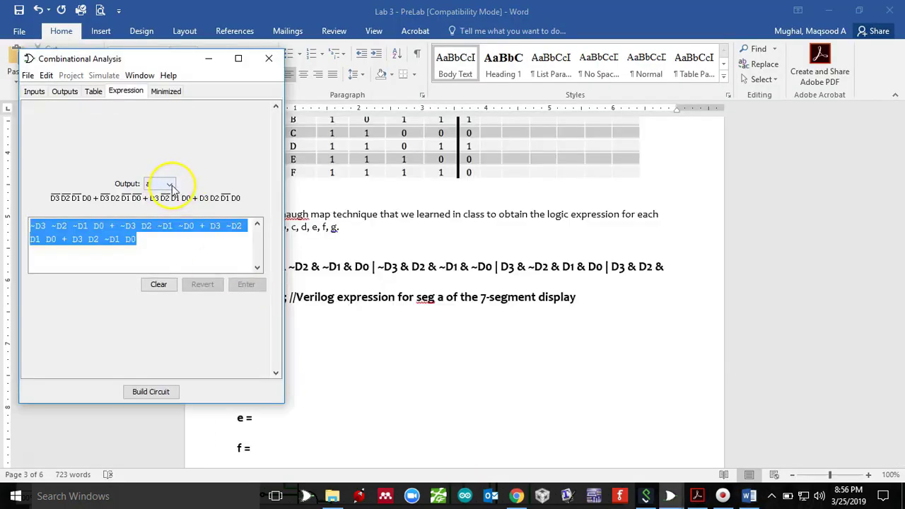
- Select output g's derived expression in the Expression tab and switch back to the Word document
left_click(161, 184)
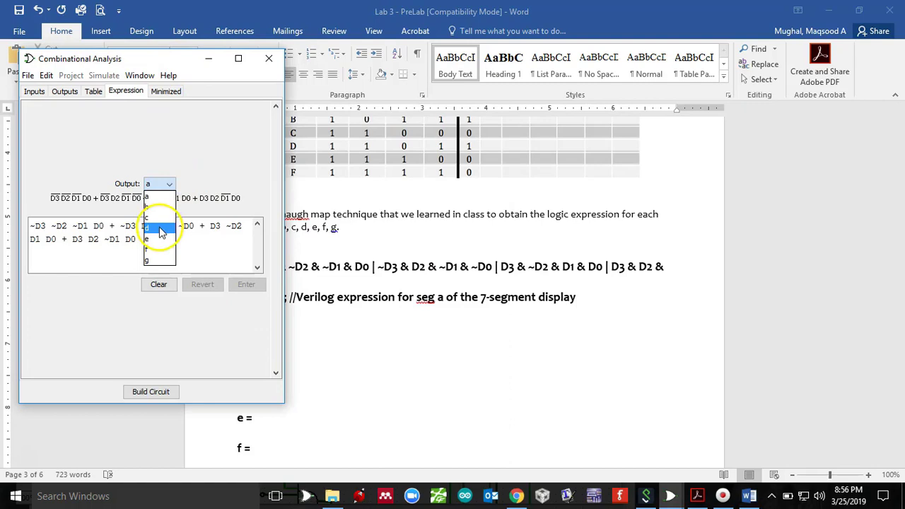
left_click(161, 216)
left_click_drag(62, 241, 26, 222)
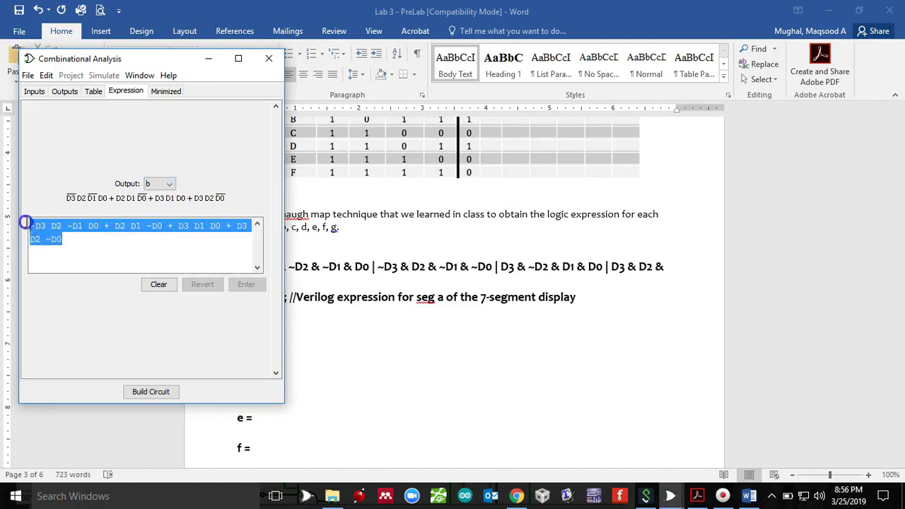
left_click(170, 185)
left_click(157, 260)
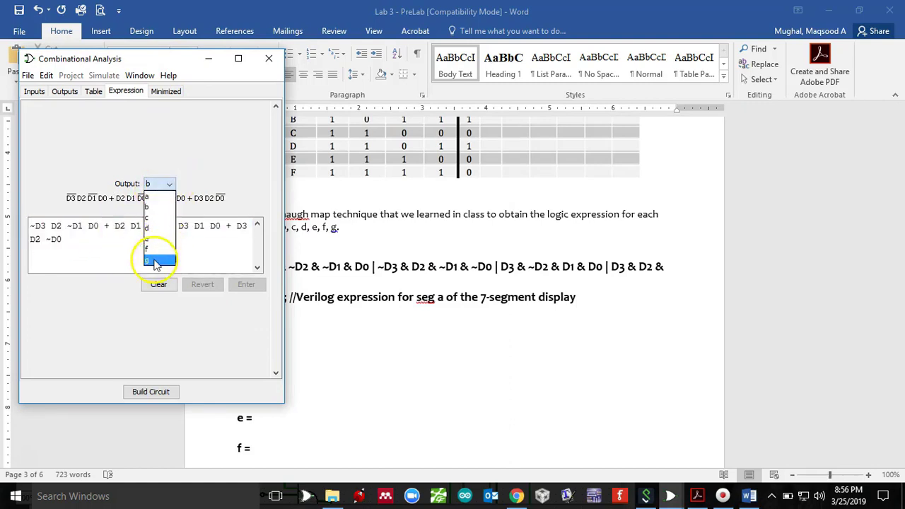
left_click(171, 184)
left_click(159, 249)
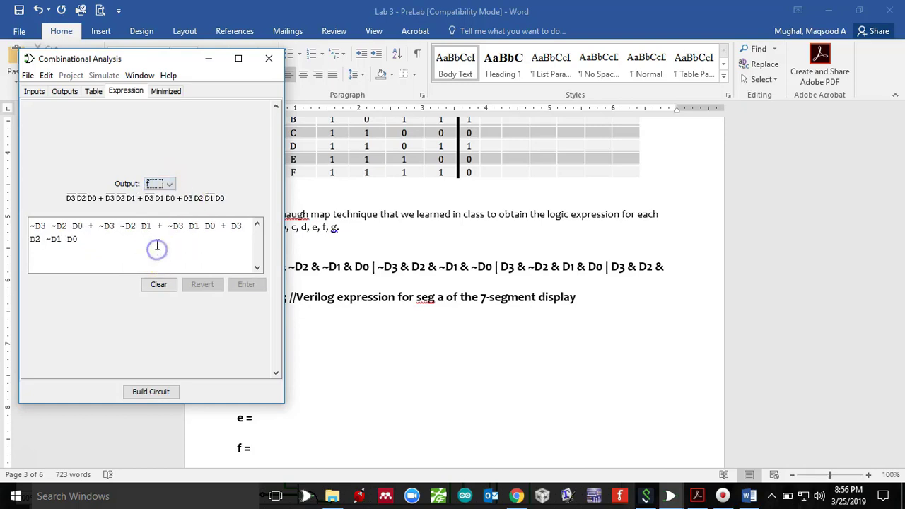
left_click(170, 185)
left_click(157, 259)
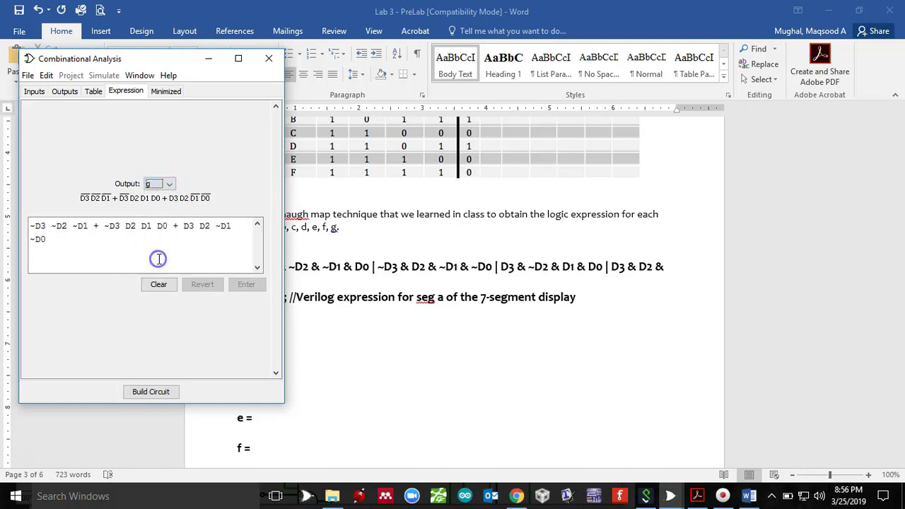
triple_click(74, 239)
key("ctrl+c")
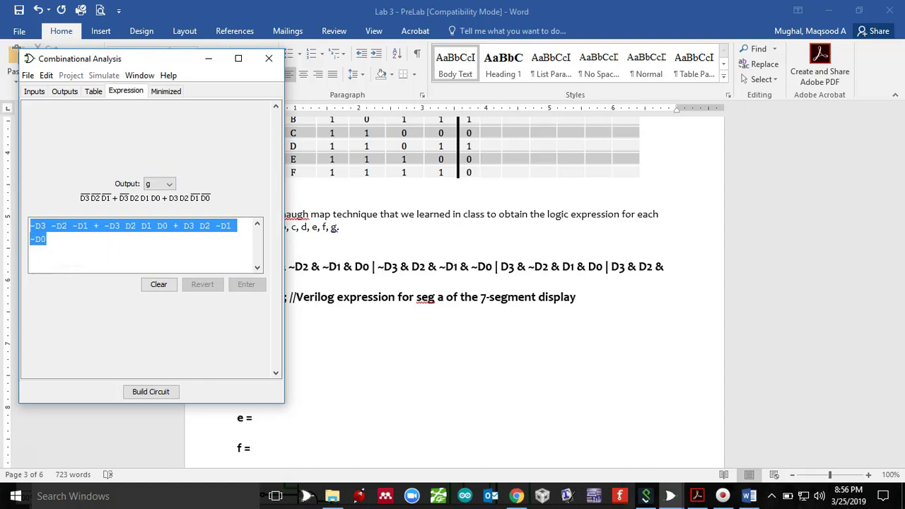
left_click(499, 368)
- Paste the copied g expression after 'g =' in the Word document
scroll(499, 371, "down", 3)
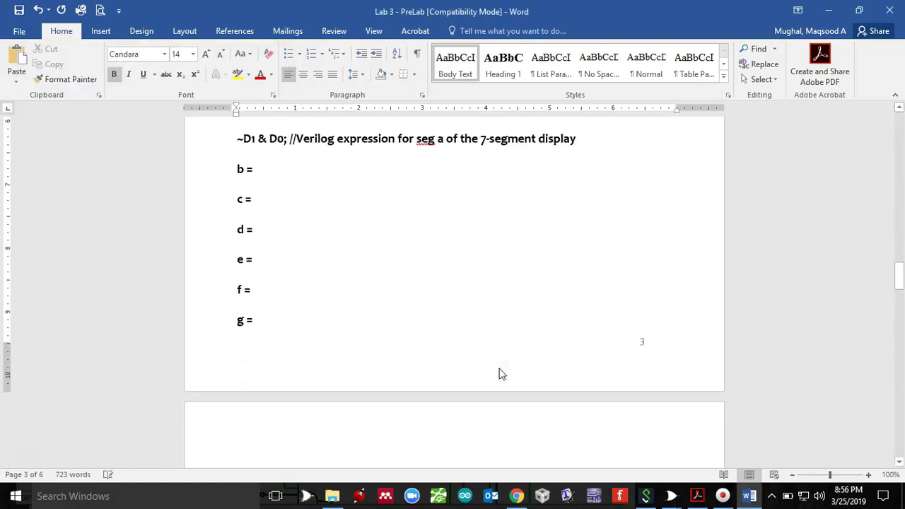
left_click(280, 308)
key("ctrl+v")
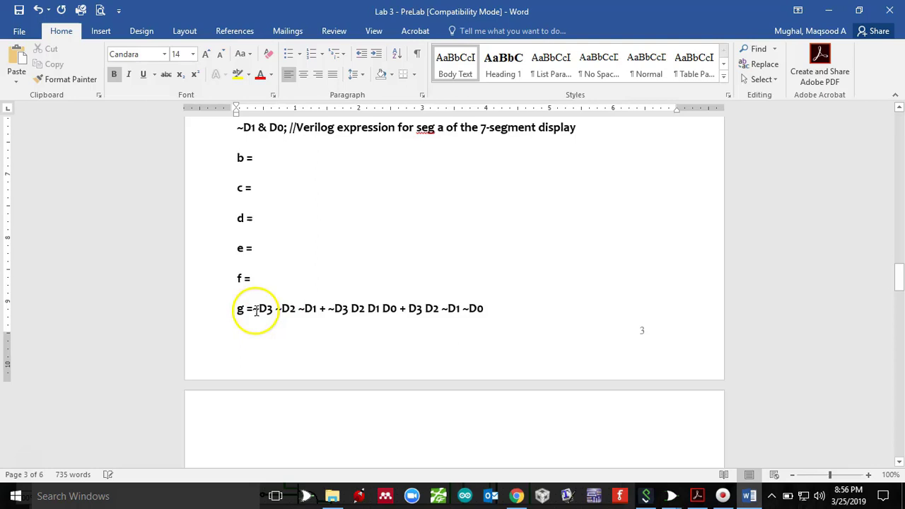
- Rewrite the g line in Verilog with & between literals, | for +, and a trailing semicolon, then return to Logisim
left_click(256, 312)
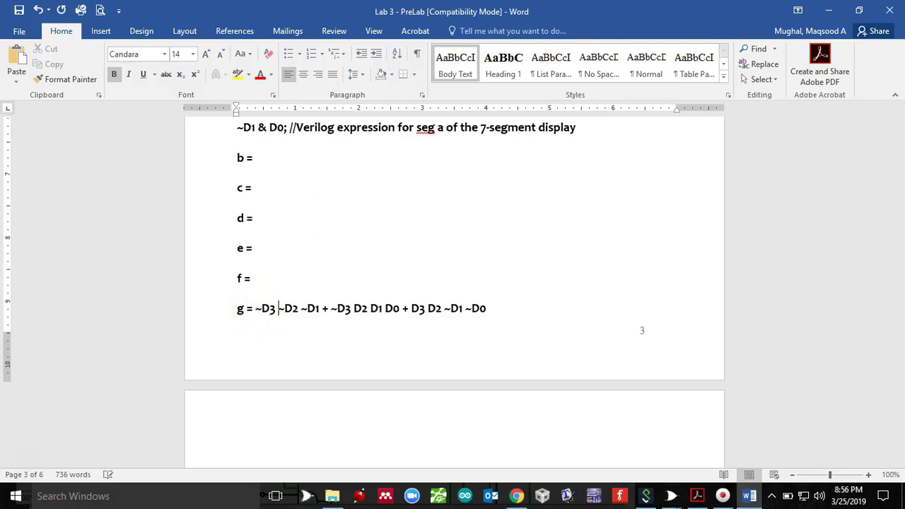
type("& ")
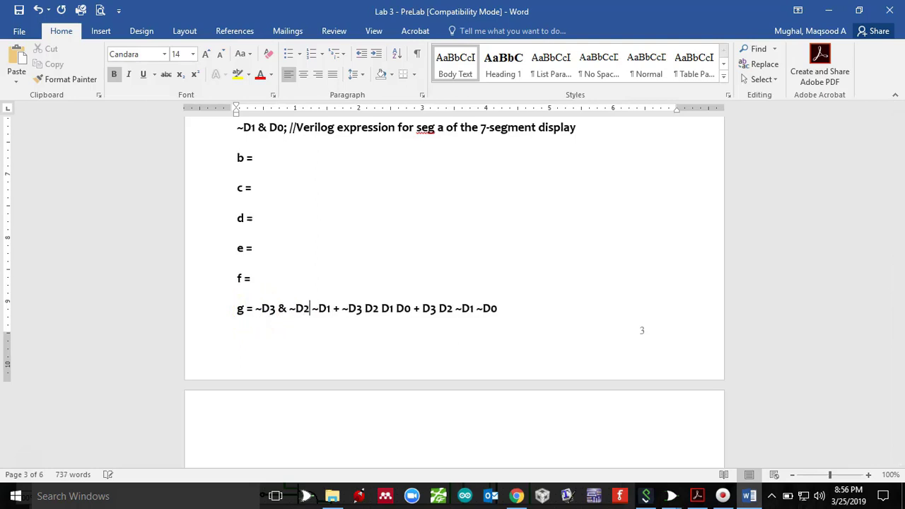
type(" & ")
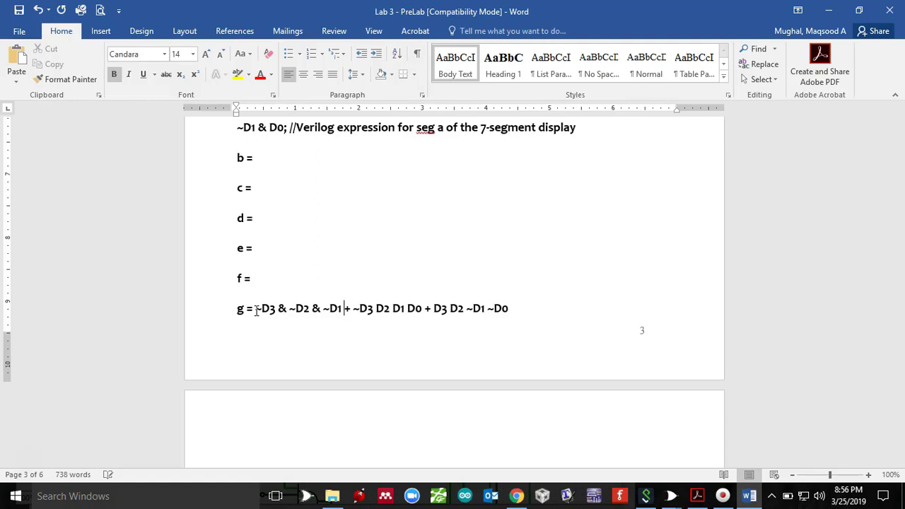
type("|")
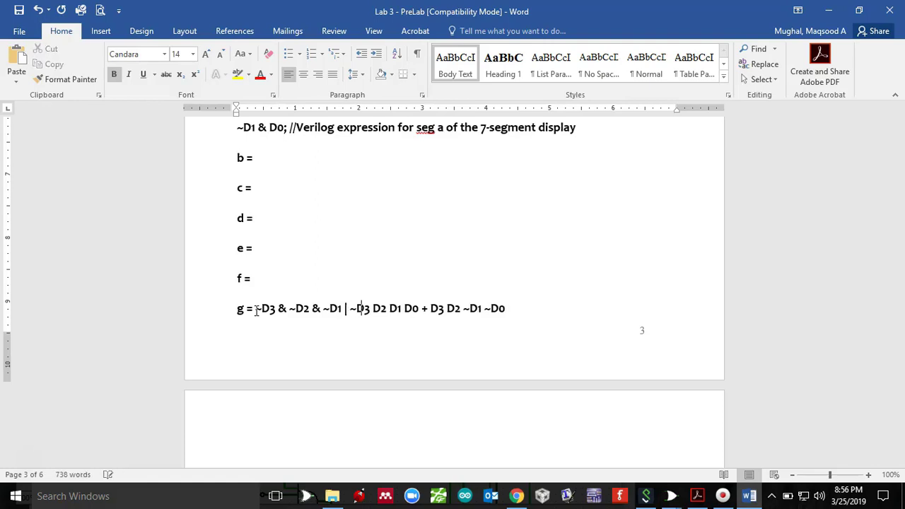
key("Right")
key("Right")
key("Right")
key("Right")
key("Right")
type("& D2")
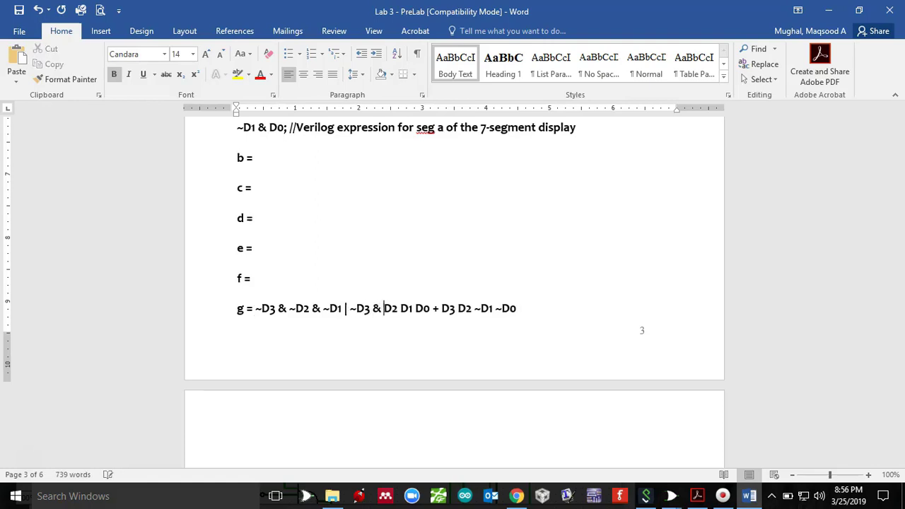
type("  &D1")
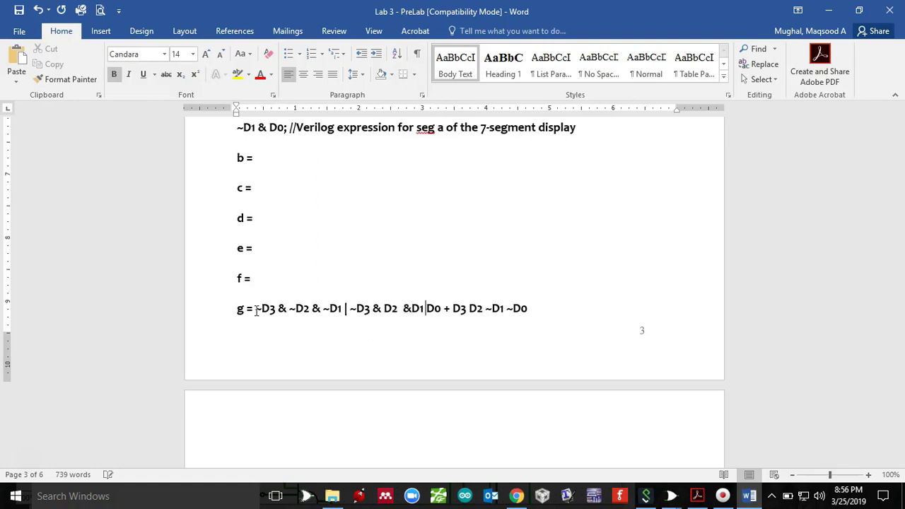
type("  &")
key("Left")
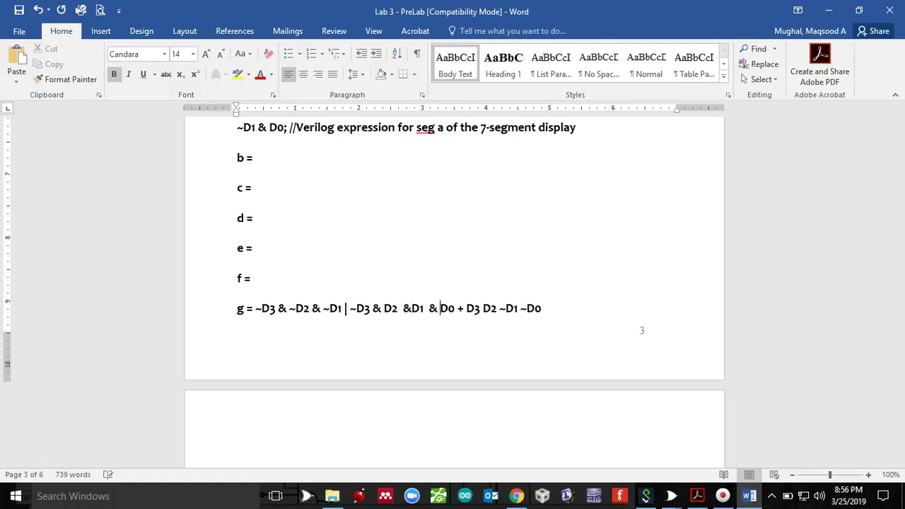
key("shift+Right")
key("shift+Right")
type("|")
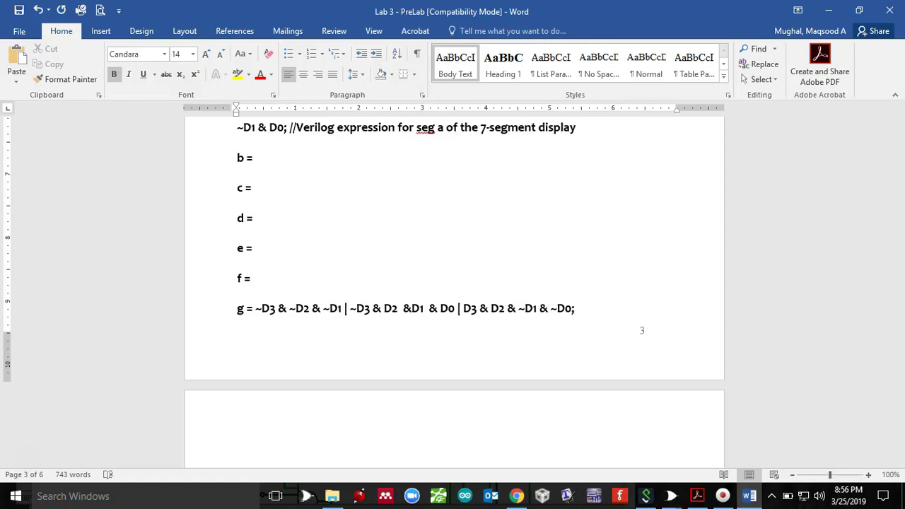
scroll(453, 283, "up", 2)
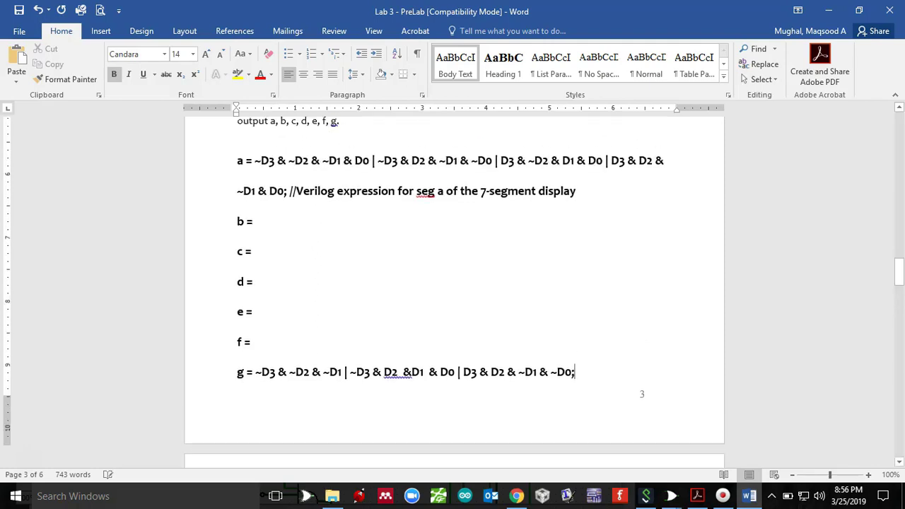
key("alt+Tab")
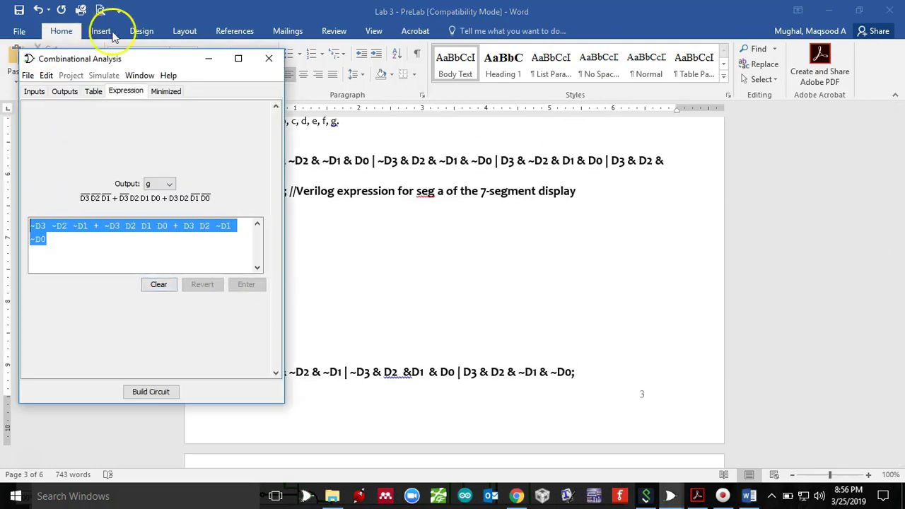
- Review the minimized K-map, the expressions and the full D3–D0 to a–g truth table
left_click_drag(138, 61, 249, 56)
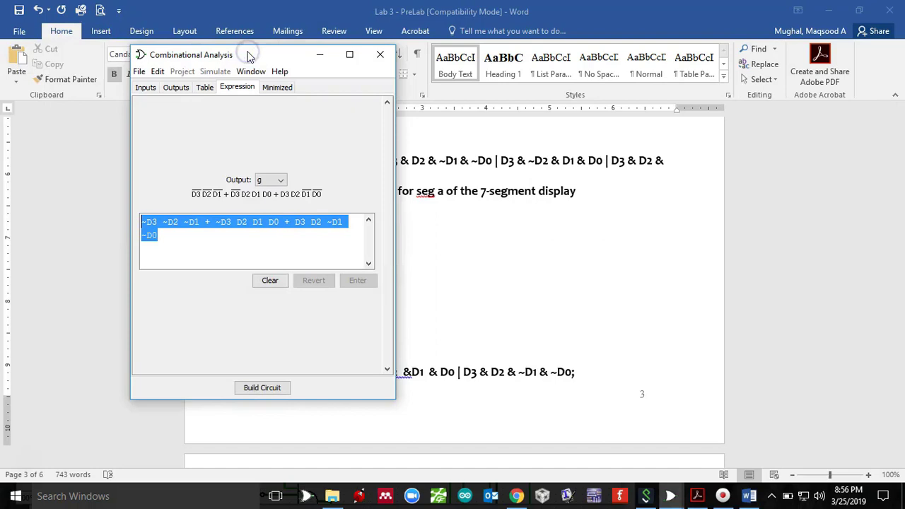
left_click(277, 89)
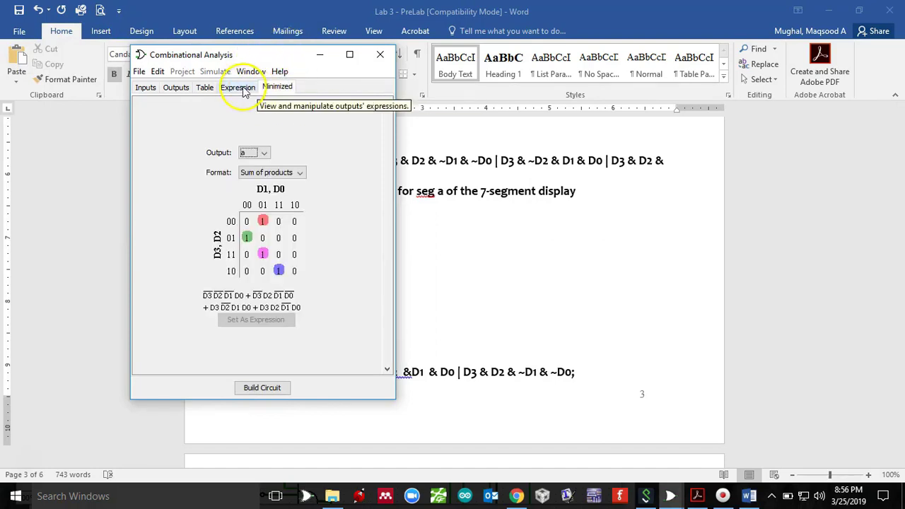
left_click(251, 90)
left_click(277, 88)
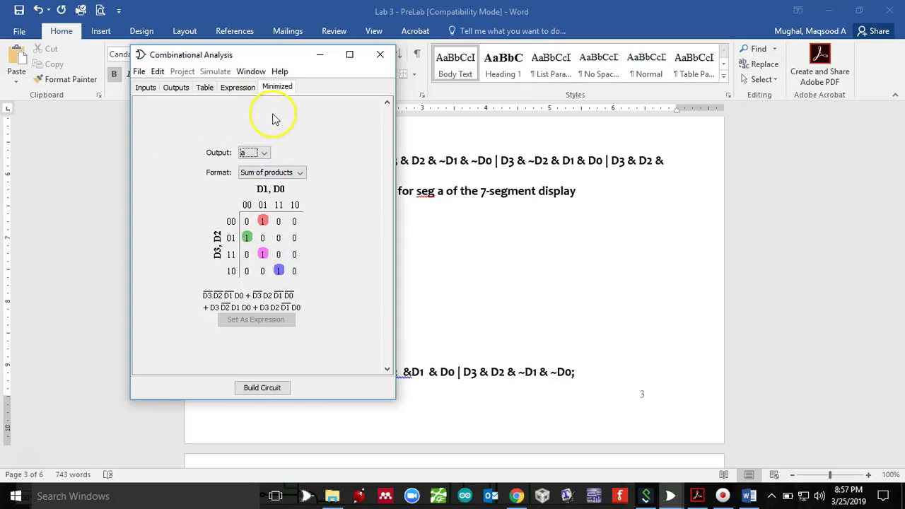
left_click(204, 87)
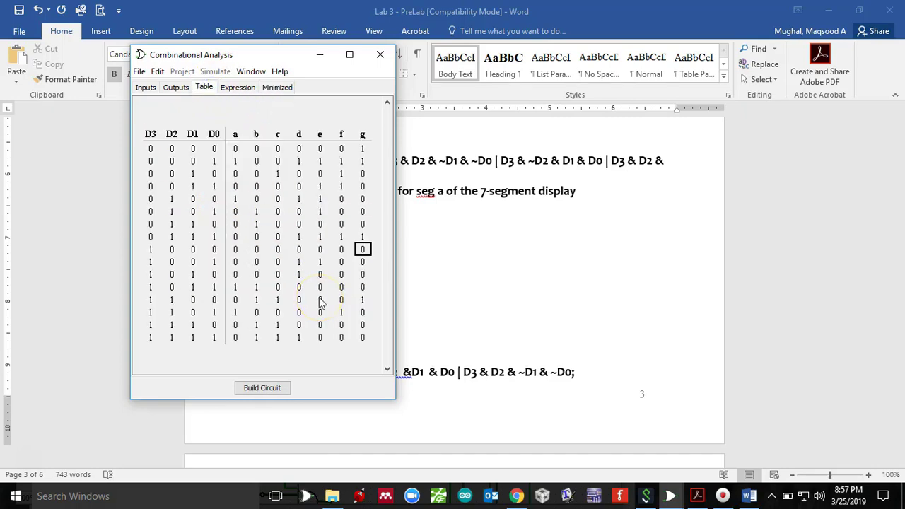
- Build the decoder circuit into main, replacing the existing main circuit, and view it
left_click(266, 387)
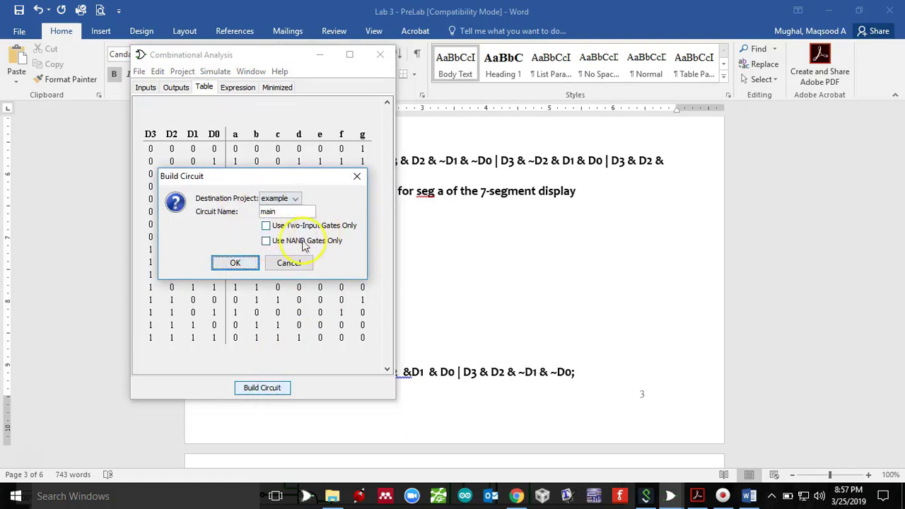
left_click(247, 268)
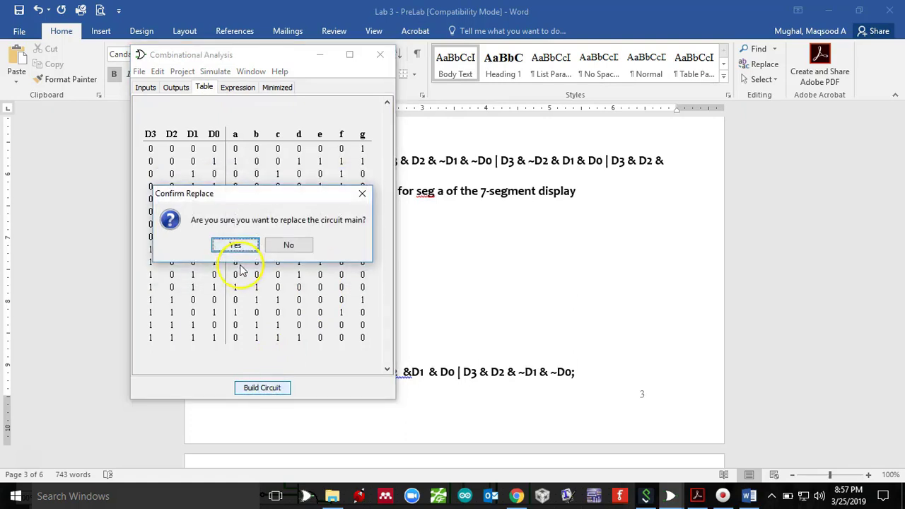
left_click(236, 246)
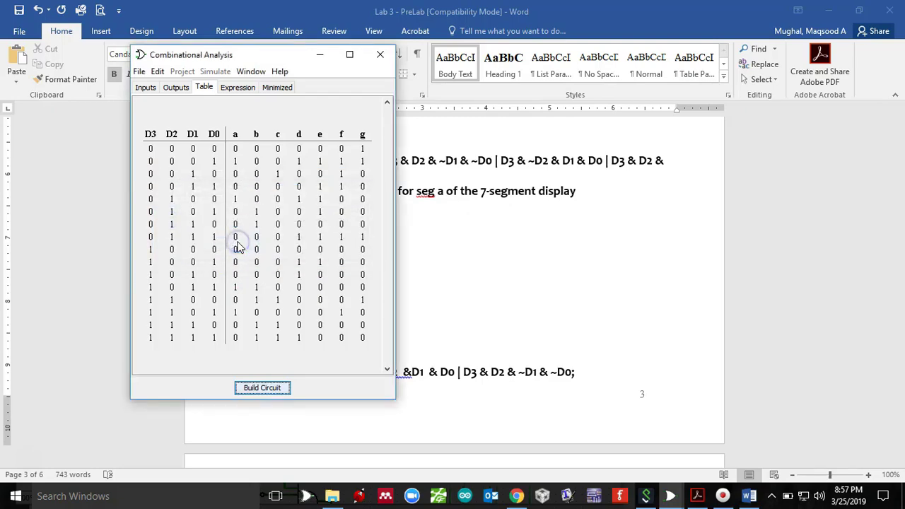
mouse_move(673, 499)
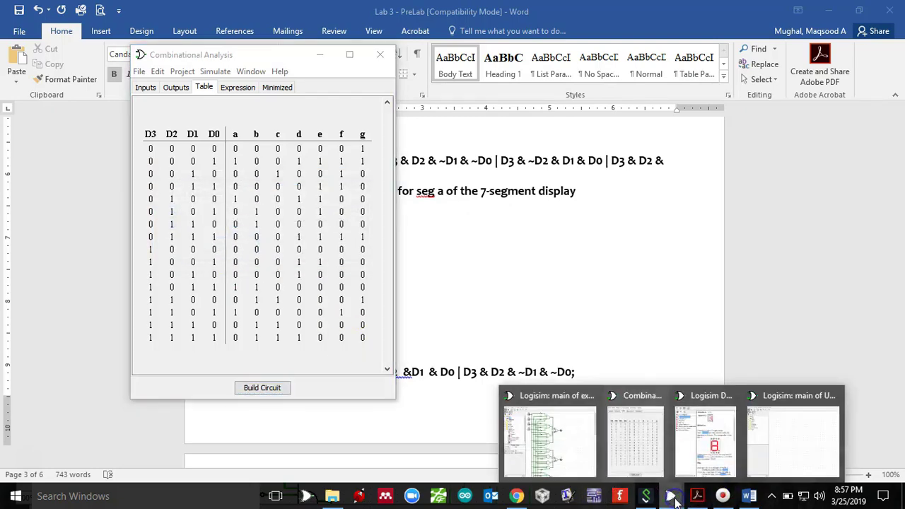
left_click(584, 460)
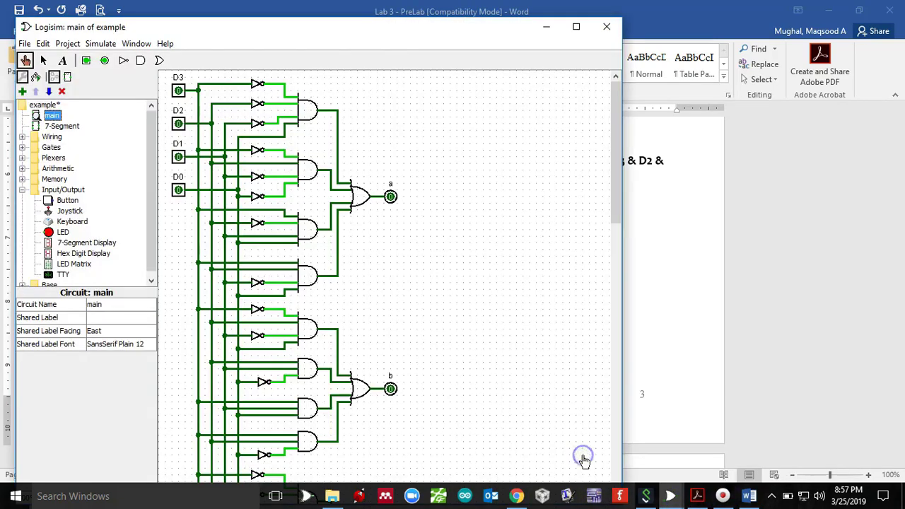
- Place a 7-Segment Display to the right of output a, then bring up the Logisim documentation
left_click(618, 154)
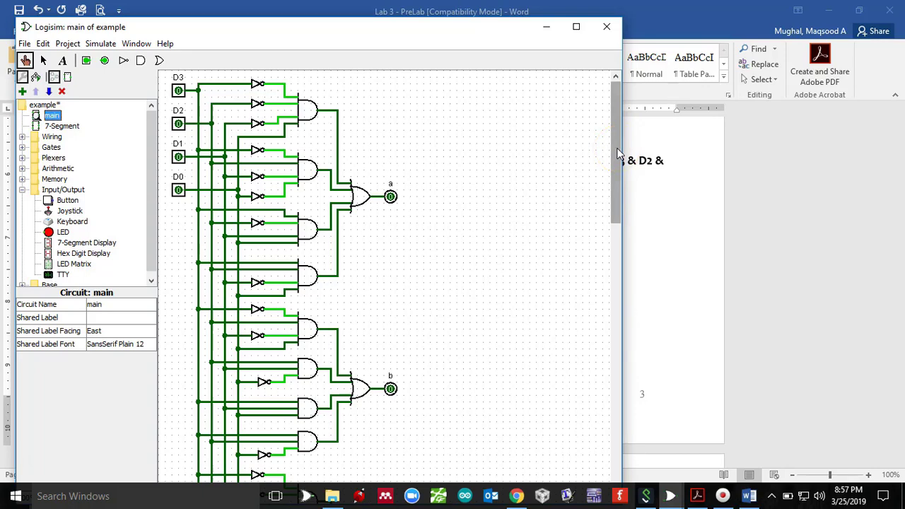
left_click(382, 146)
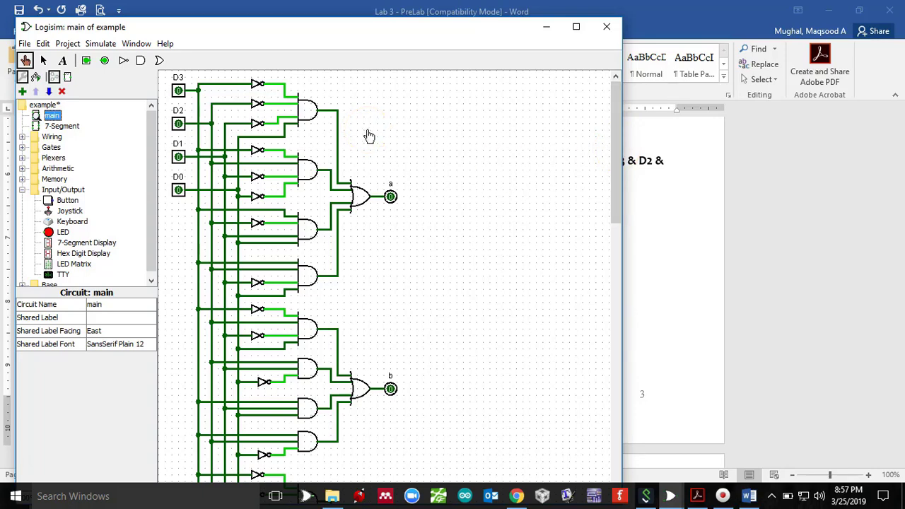
left_click(74, 253)
left_click(73, 243)
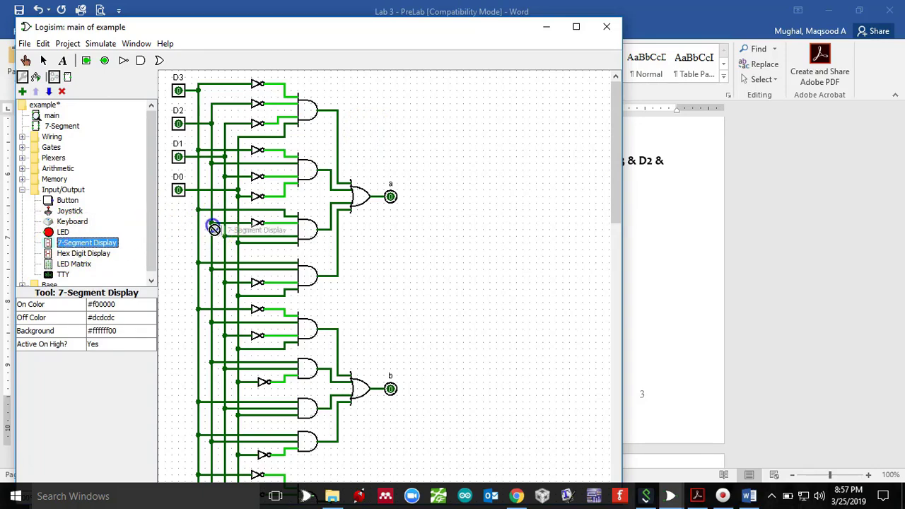
left_click(473, 203)
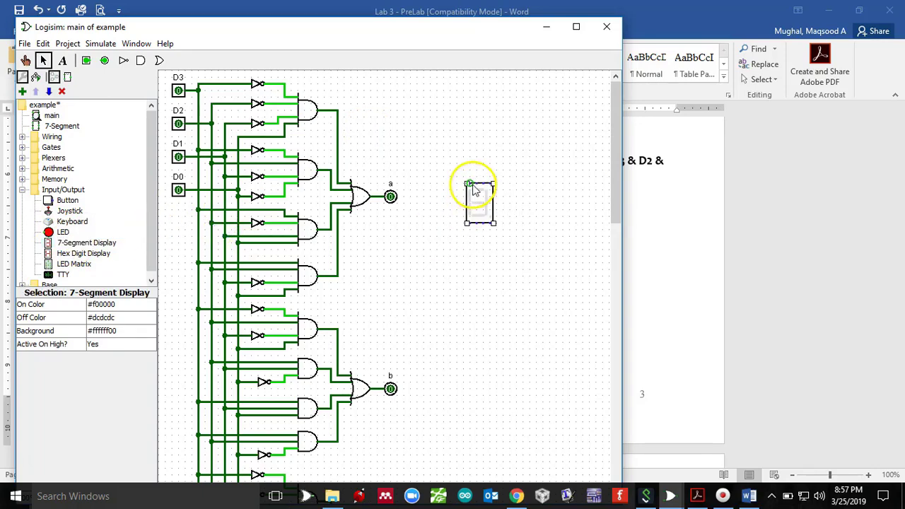
mouse_move(674, 494)
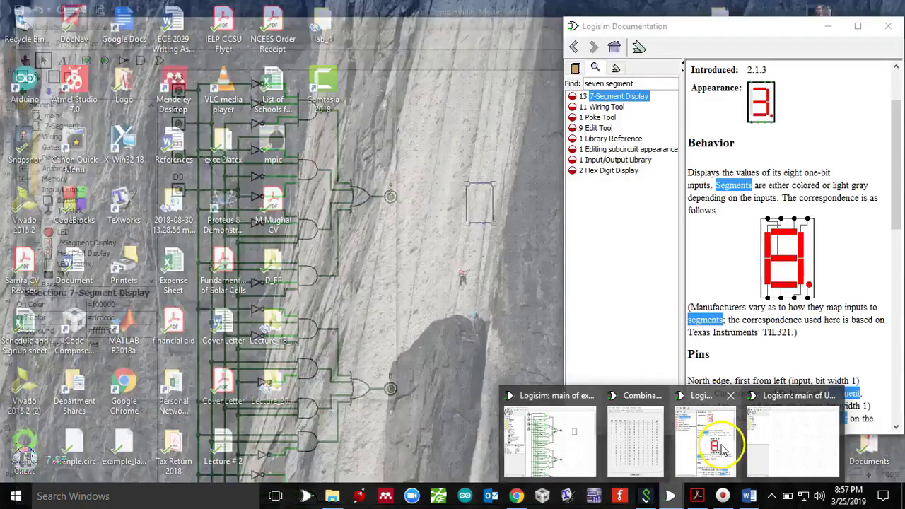
left_click(714, 445)
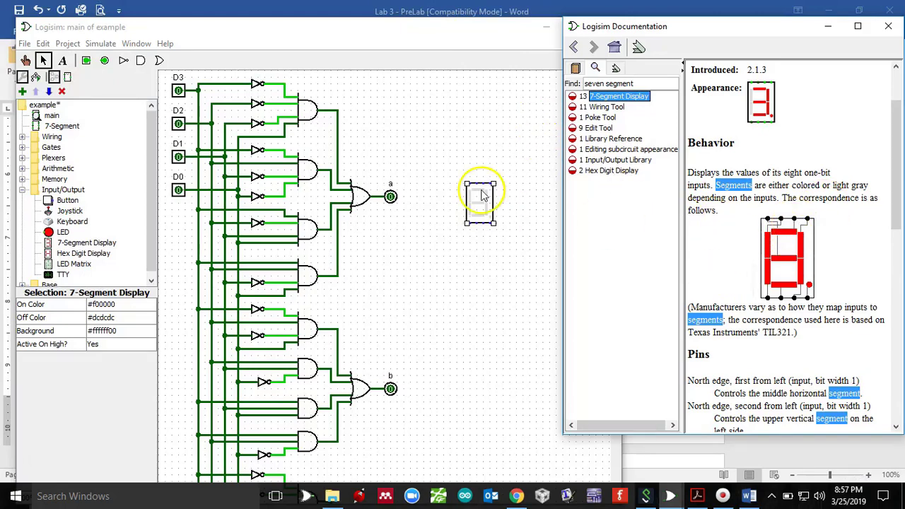
- Wire the display's pins to outputs a, b and c
left_click_drag(483, 185, 474, 144)
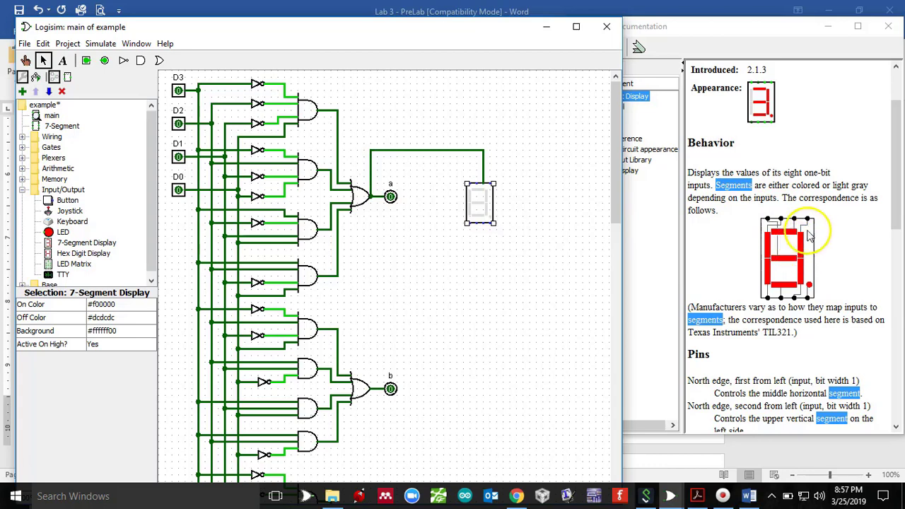
left_click(491, 182)
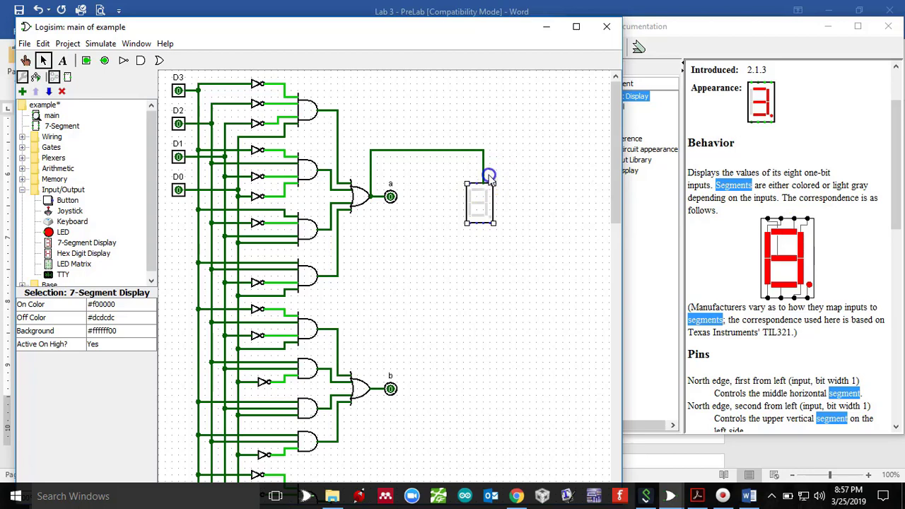
left_click_drag(444, 173, 421, 207)
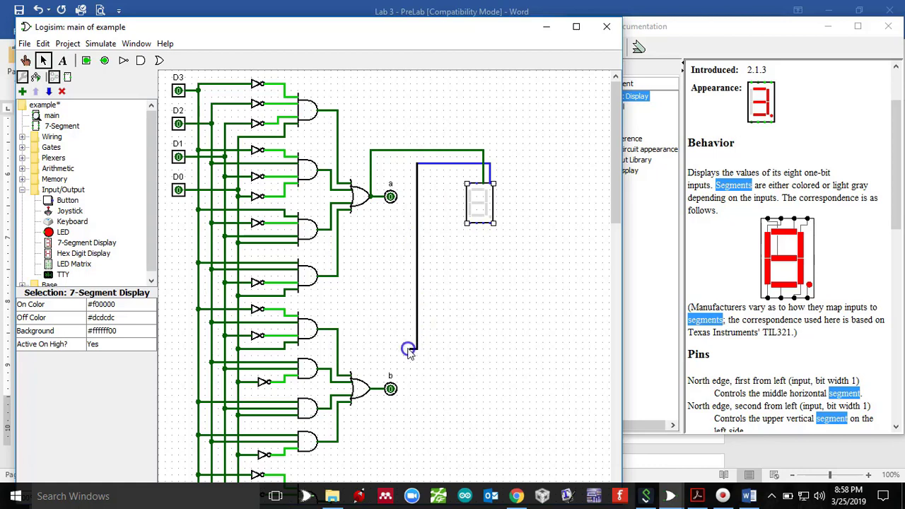
left_click_drag(380, 352, 378, 351)
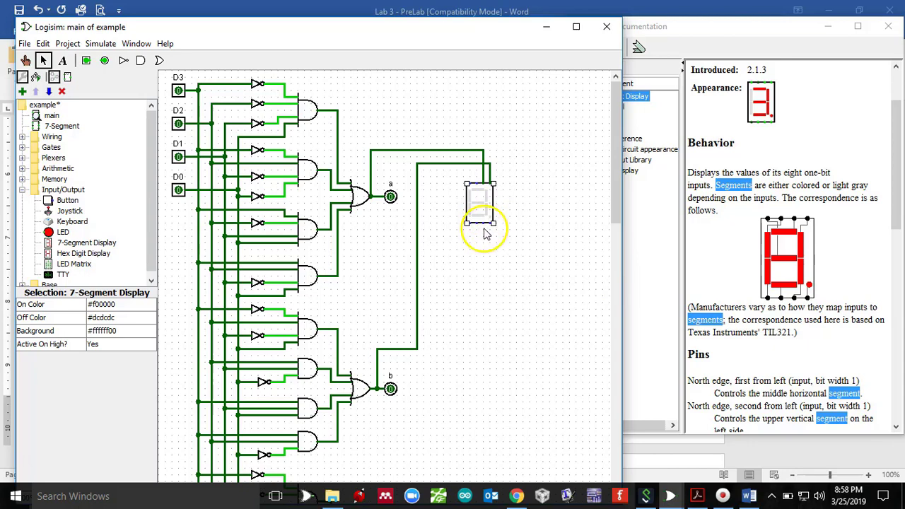
left_click_drag(485, 232, 366, 448)
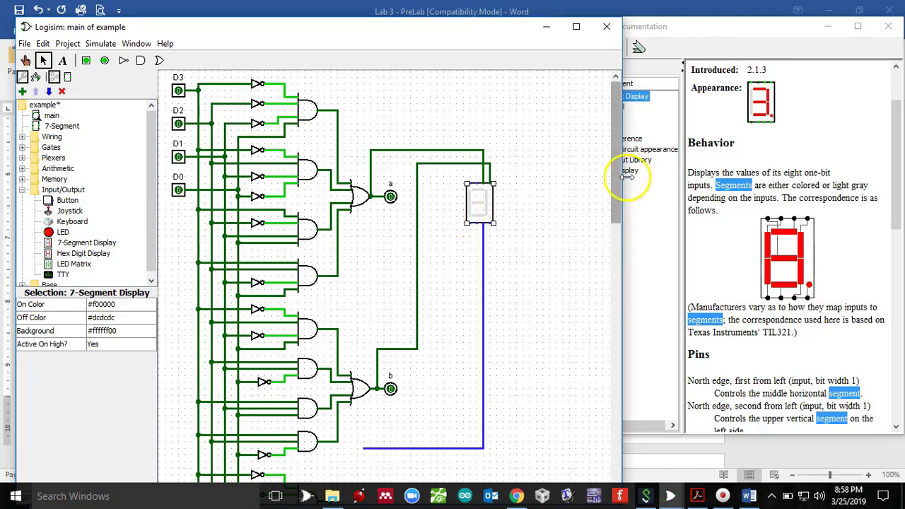
left_click_drag(616, 182, 611, 245)
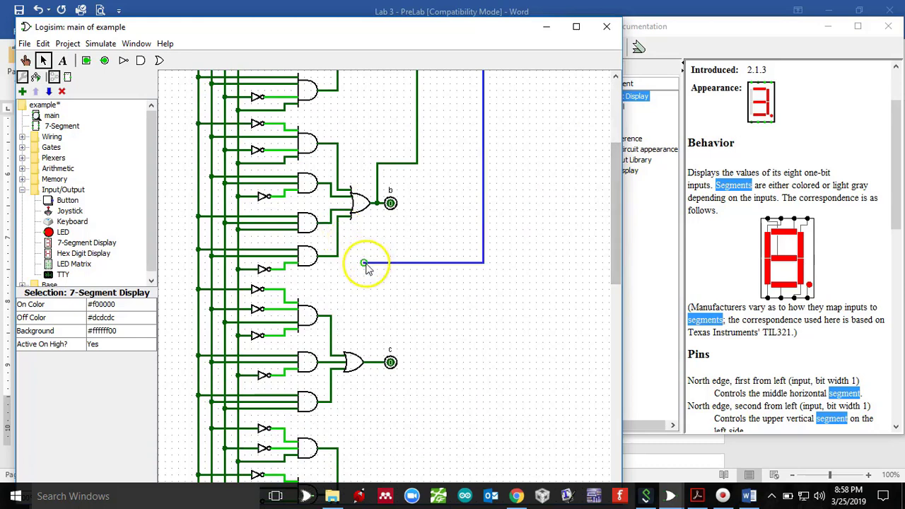
left_click_drag(363, 263, 367, 319)
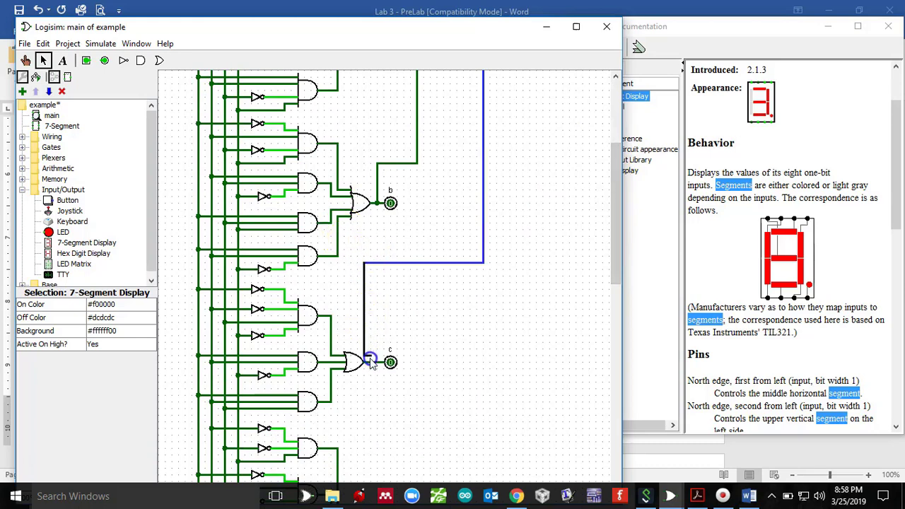
left_click_drag(370, 363, 369, 362)
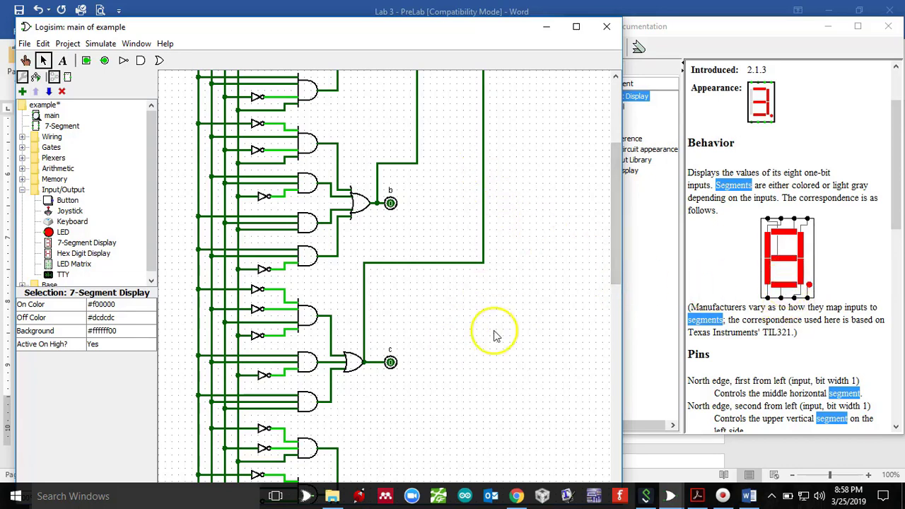
left_click_drag(615, 259, 615, 292)
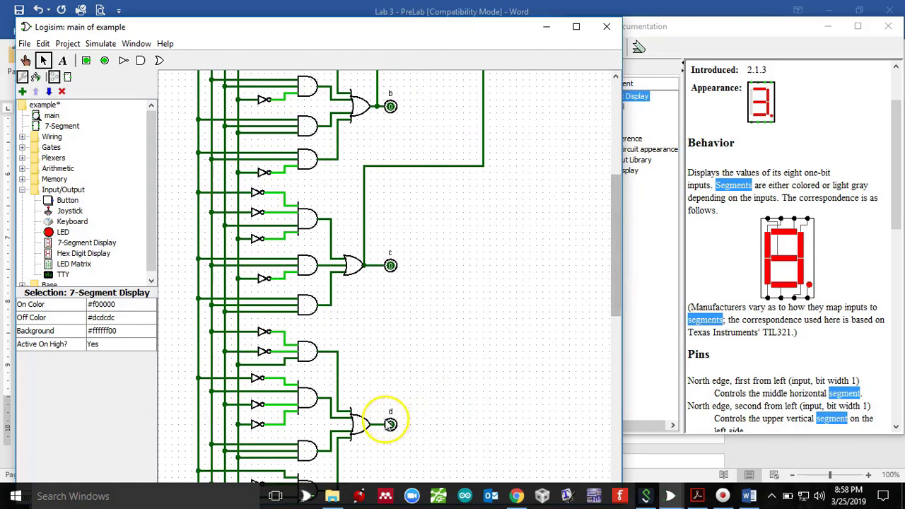
- Connect output d to the display's bottom pin
left_click_drag(377, 423, 444, 120)
left_click_drag(620, 247, 616, 162)
left_click_drag(479, 210, 478, 269)
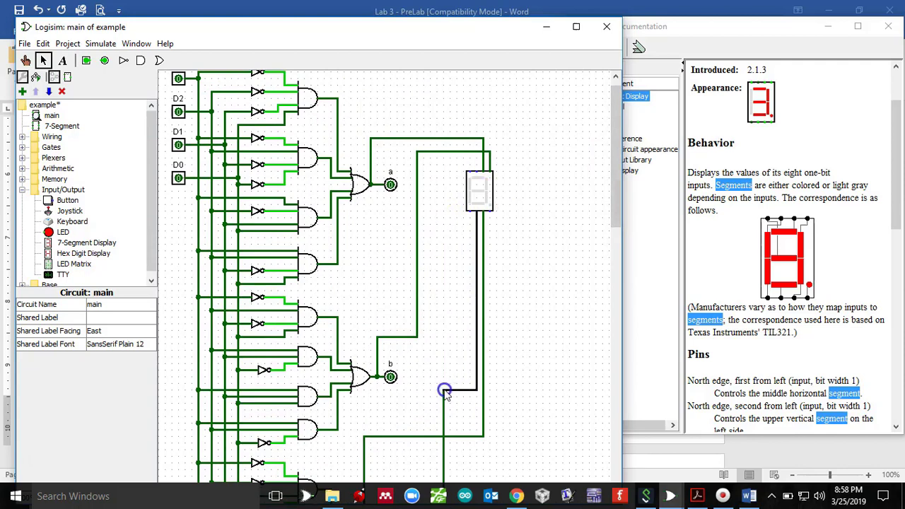
left_click_drag(444, 391, 444, 391)
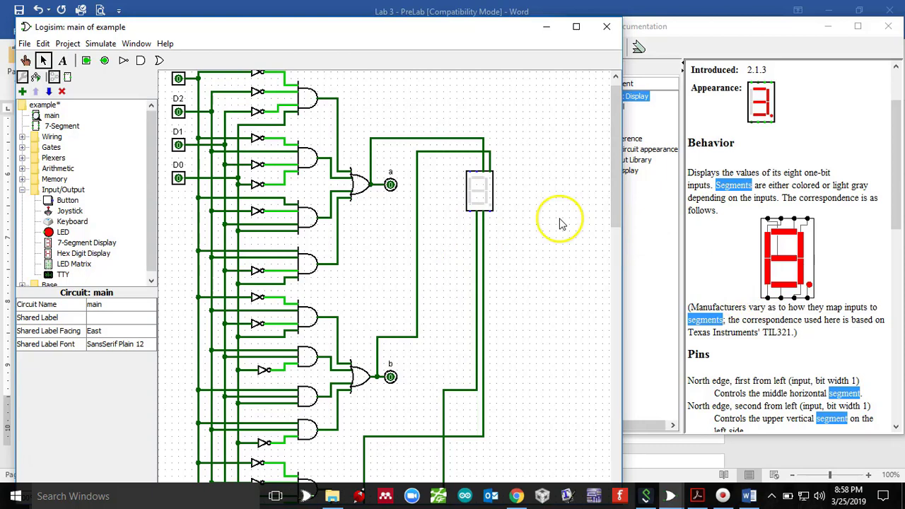
- Run a wire from the display's lower pin down to output e
left_click_drag(469, 214, 466, 267)
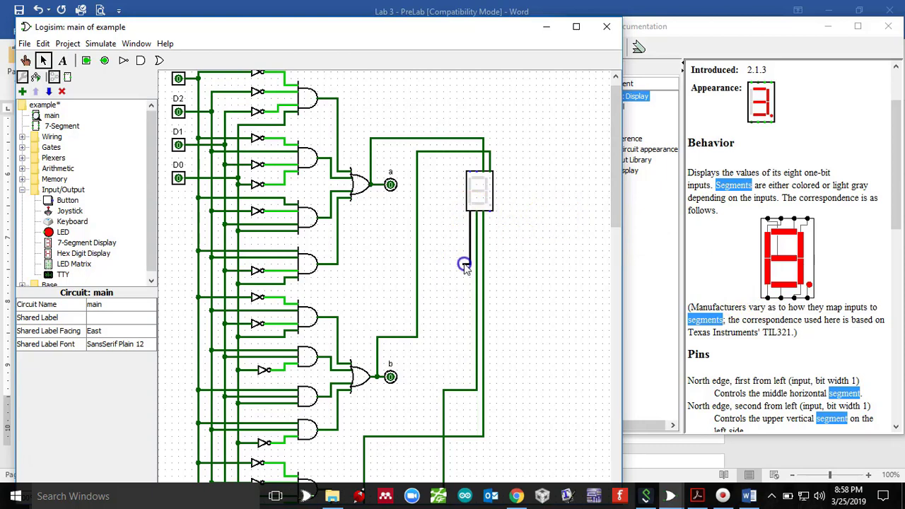
left_click_drag(524, 297, 524, 460)
left_click_drag(618, 151, 617, 274)
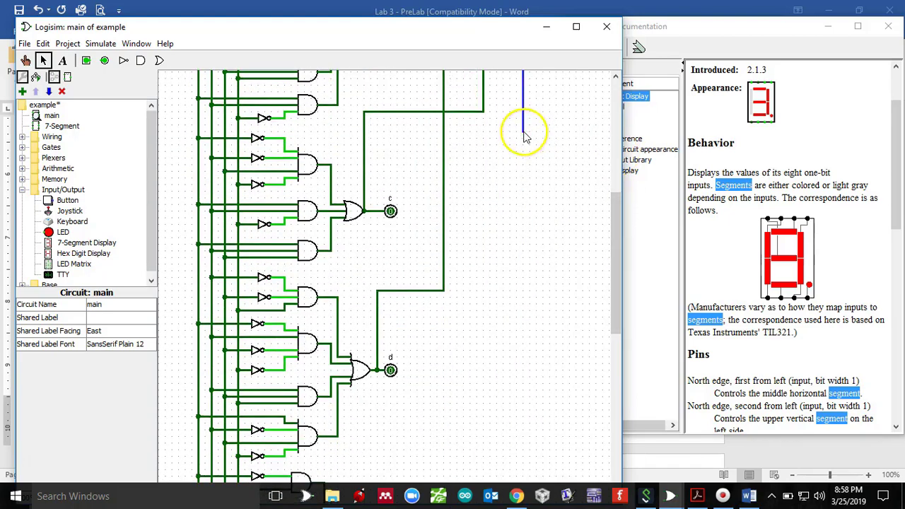
left_click_drag(523, 136, 382, 449)
left_click_drag(616, 314, 607, 395)
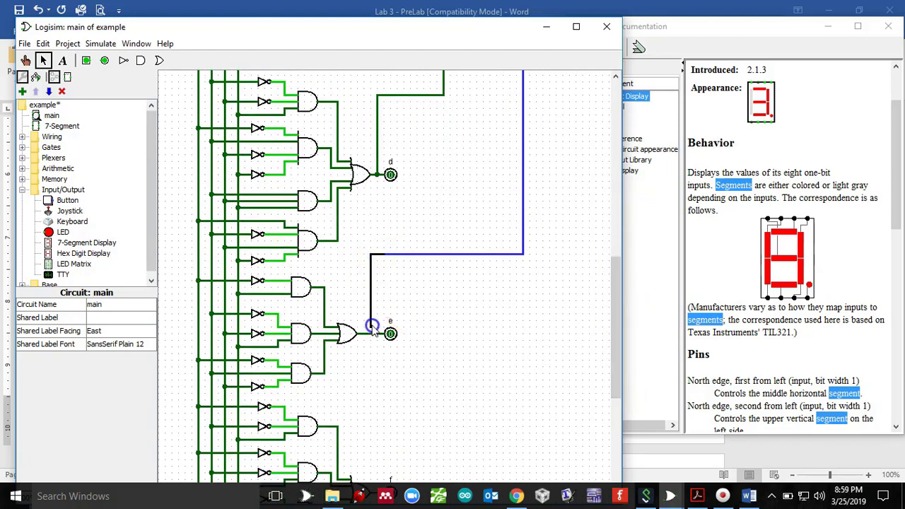
left_click_drag(373, 338, 370, 334)
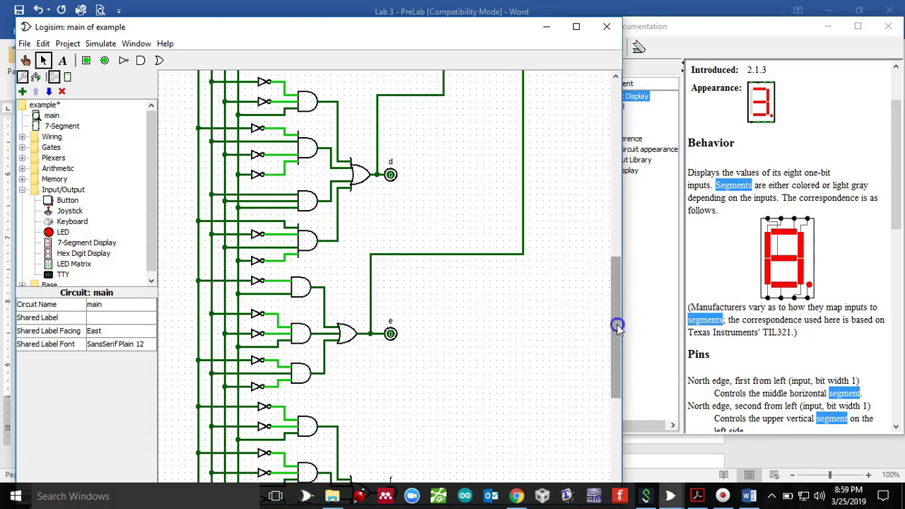
left_click_drag(620, 323, 621, 359)
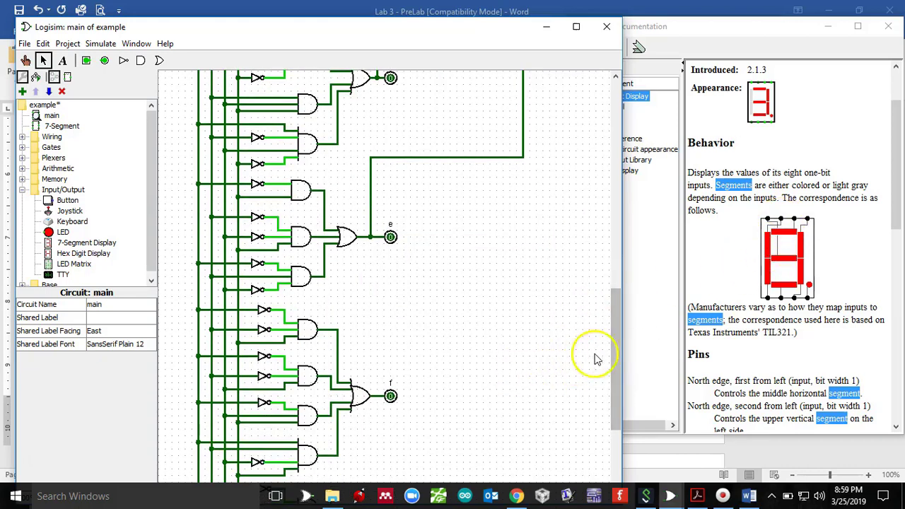
- Route output f's wire up and over to the display's top pins
left_click_drag(377, 396, 568, 277)
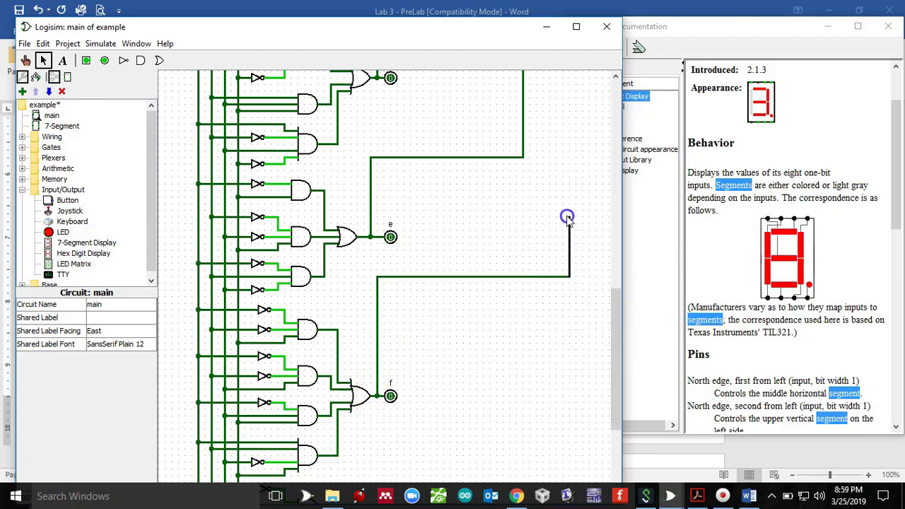
left_click_drag(567, 217, 570, 73)
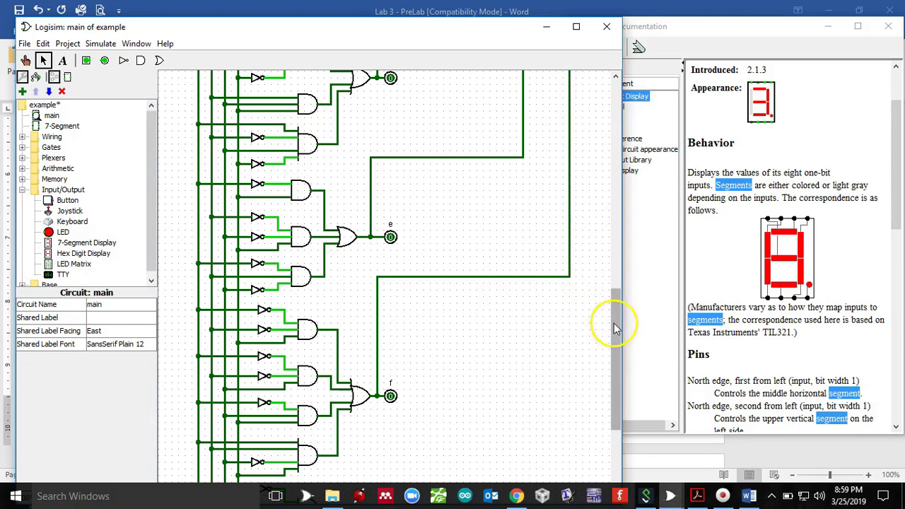
scroll(615, 327, "up", 10)
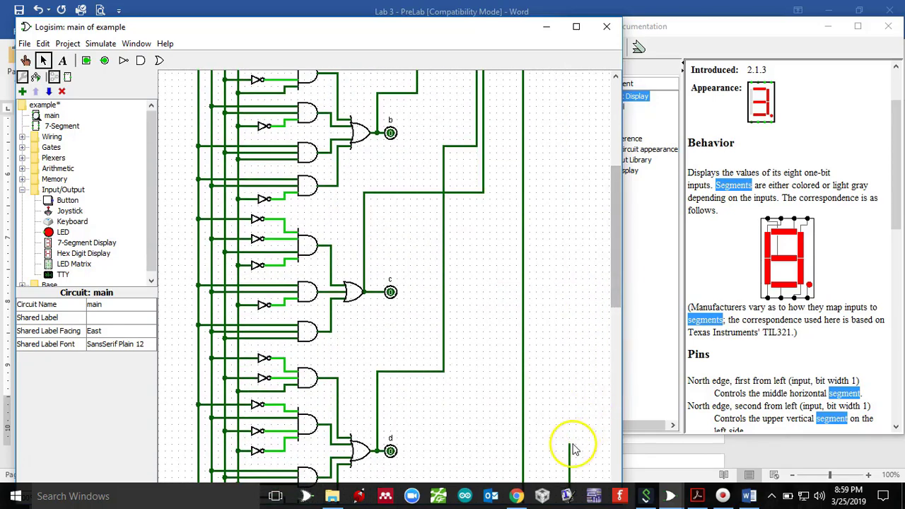
left_click_drag(573, 447, 573, 135)
left_click_drag(571, 102, 571, 101)
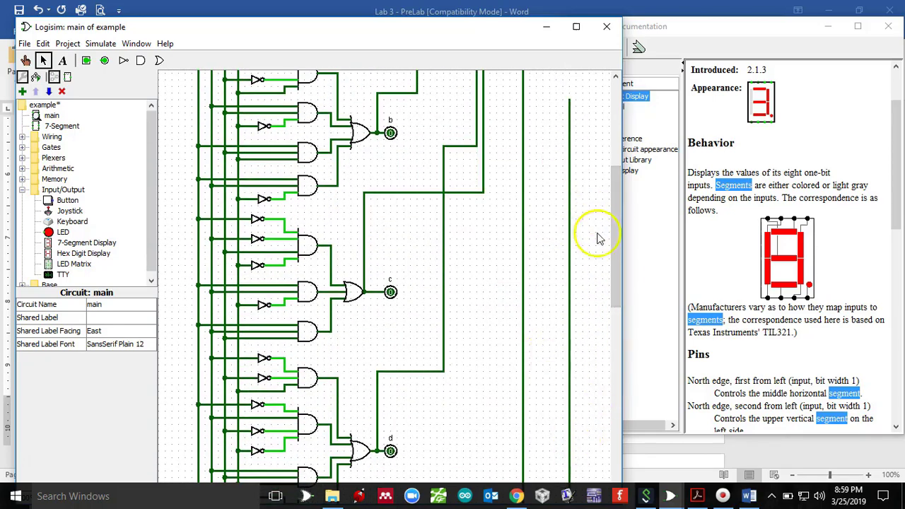
left_click_drag(615, 238, 616, 165)
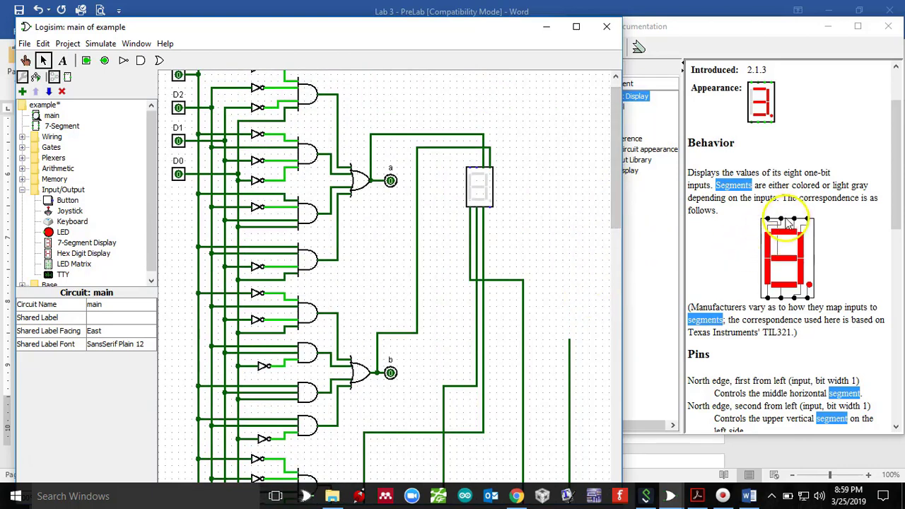
left_click_drag(570, 341, 477, 106)
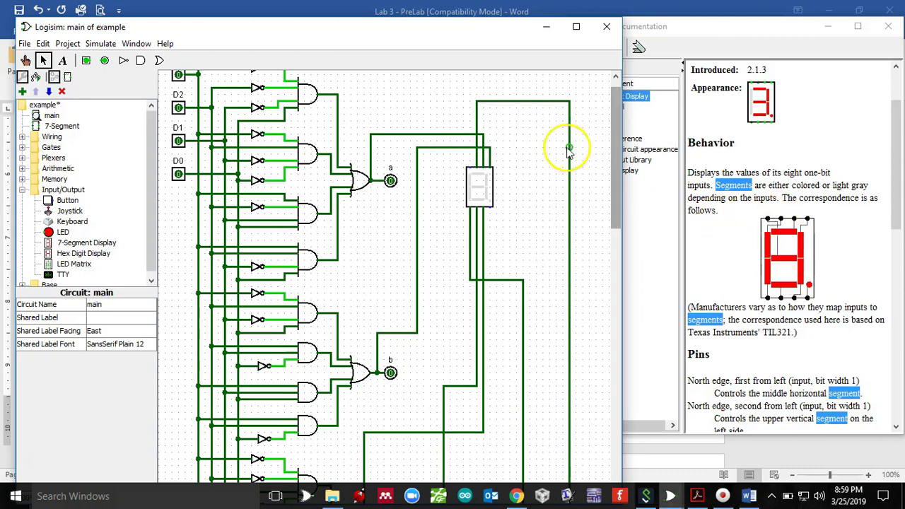
- Connect the display's top pin for segment g to output g
left_click_drag(472, 168, 543, 453)
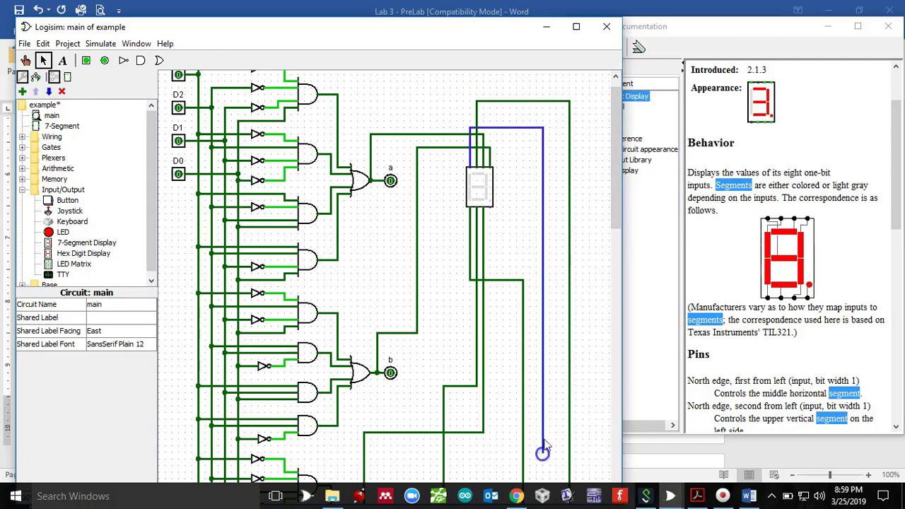
left_click_drag(617, 185, 616, 299)
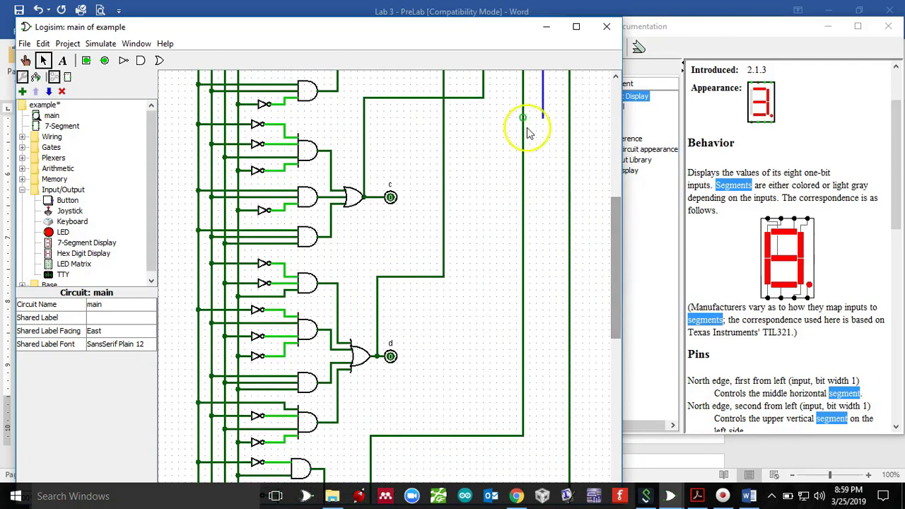
left_click_drag(542, 113, 550, 487)
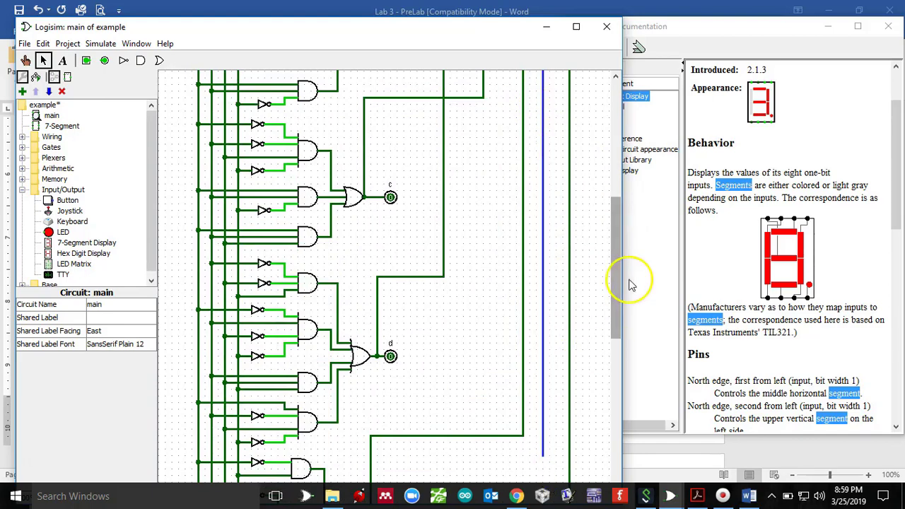
left_click_drag(619, 287, 606, 380)
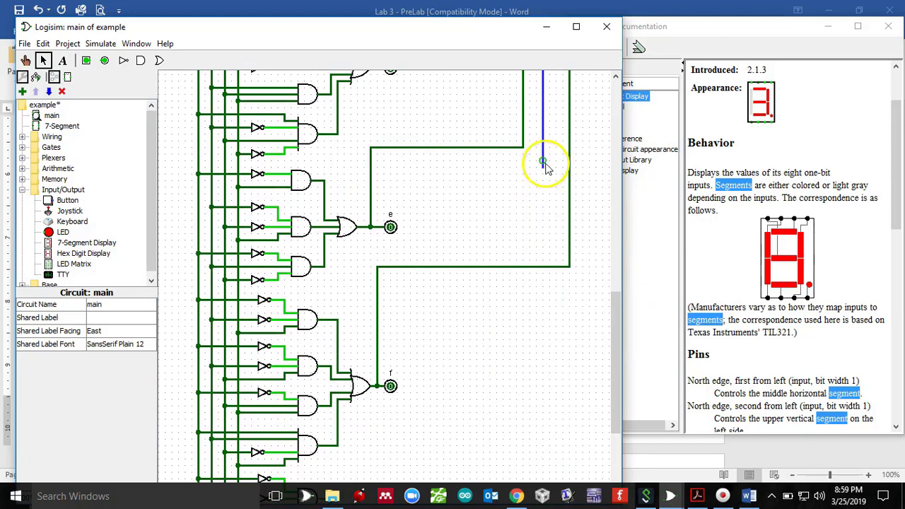
left_click_drag(543, 168, 543, 446)
left_click_drag(616, 368, 617, 423)
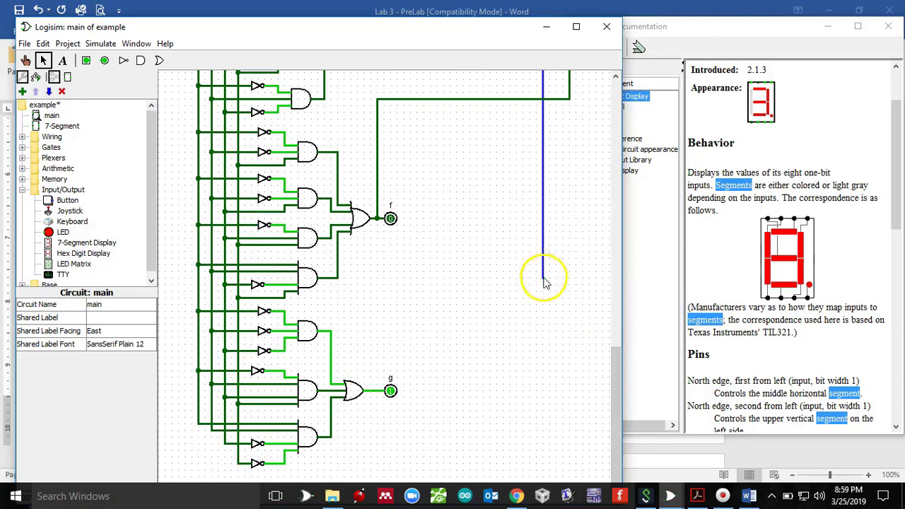
mouse_move(542, 273)
left_mouse_down()
mouse_move(377, 323)
mouse_move(358, 351)
mouse_move(369, 351)
mouse_move(370, 390)
left_mouse_up()
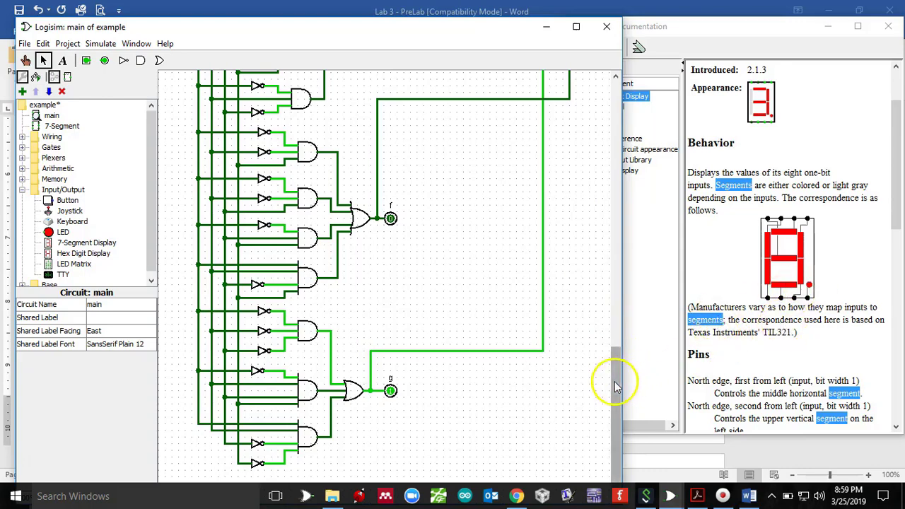
left_click_drag(615, 374, 581, 86)
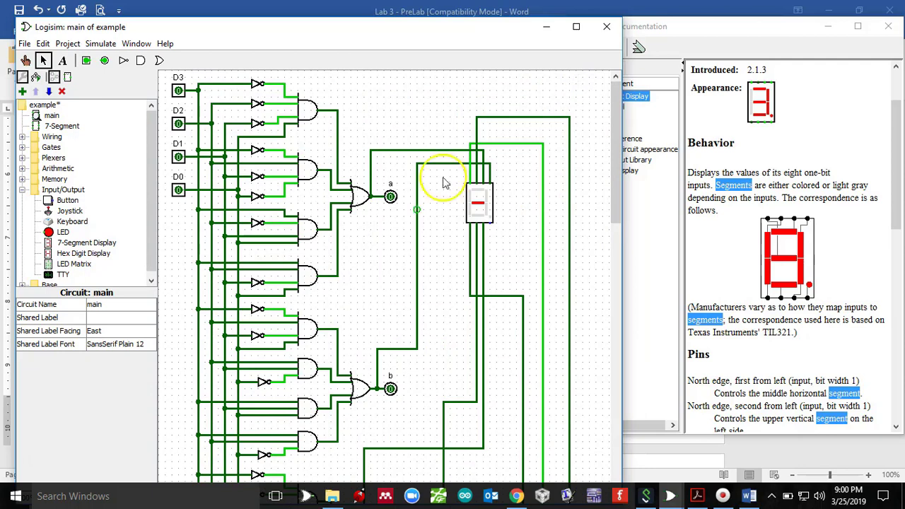
- Set the 7-Segment Display's Active On High? property to No and select the Poke tool
left_click(478, 203)
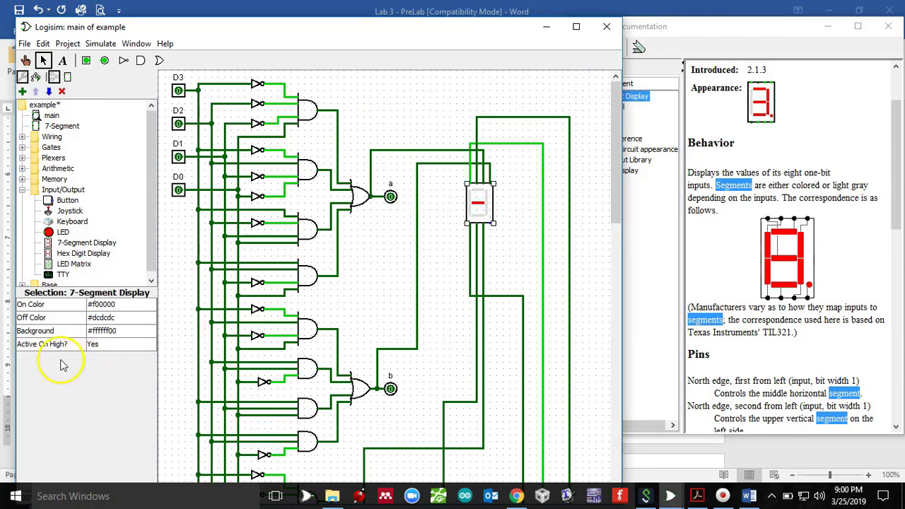
left_click(98, 344)
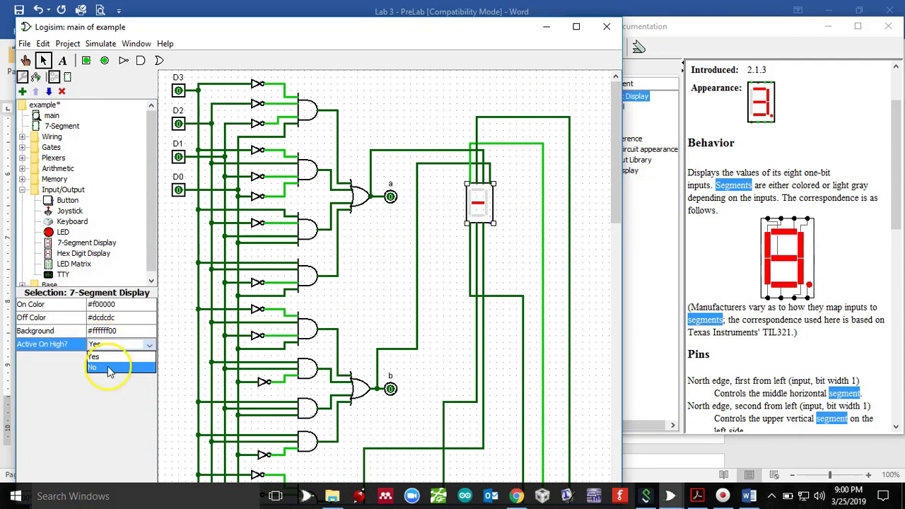
left_click(104, 369)
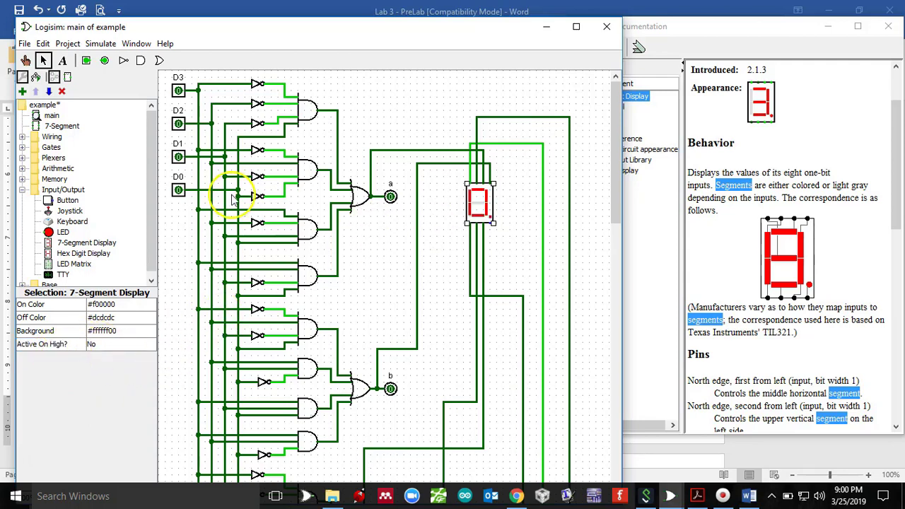
left_click(26, 60)
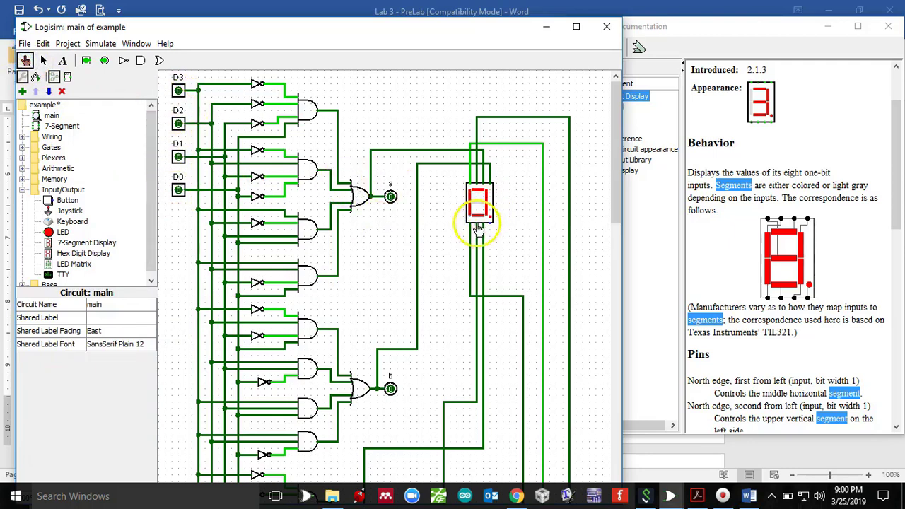
- Toggle D0–D2 to step the display through digits 0 to 7
left_click(178, 191)
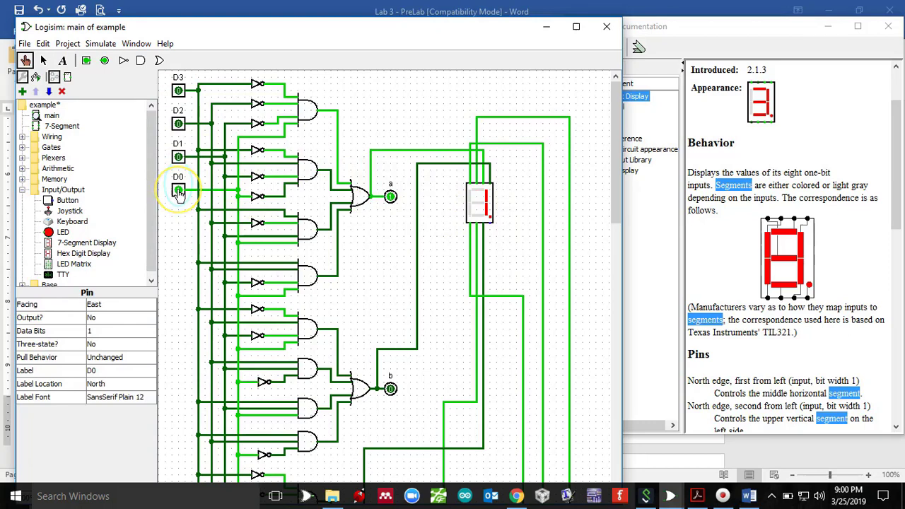
left_click(178, 190)
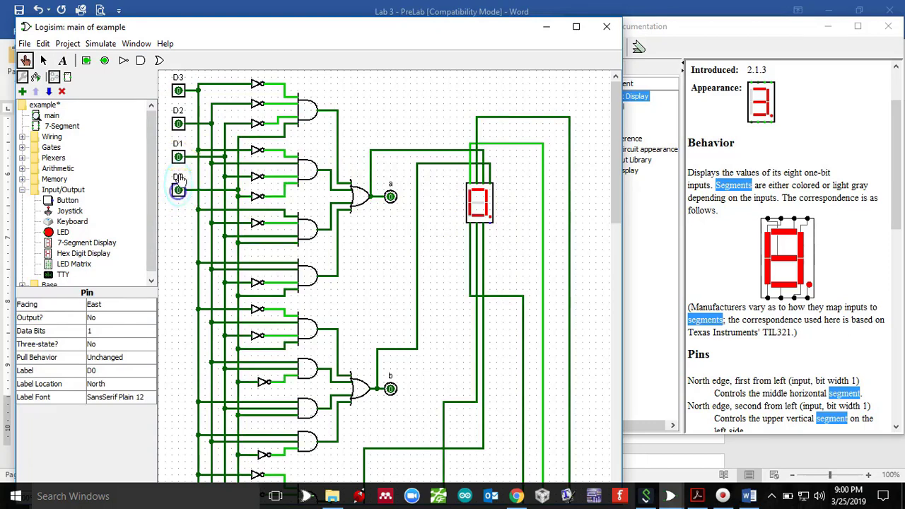
left_click(179, 160)
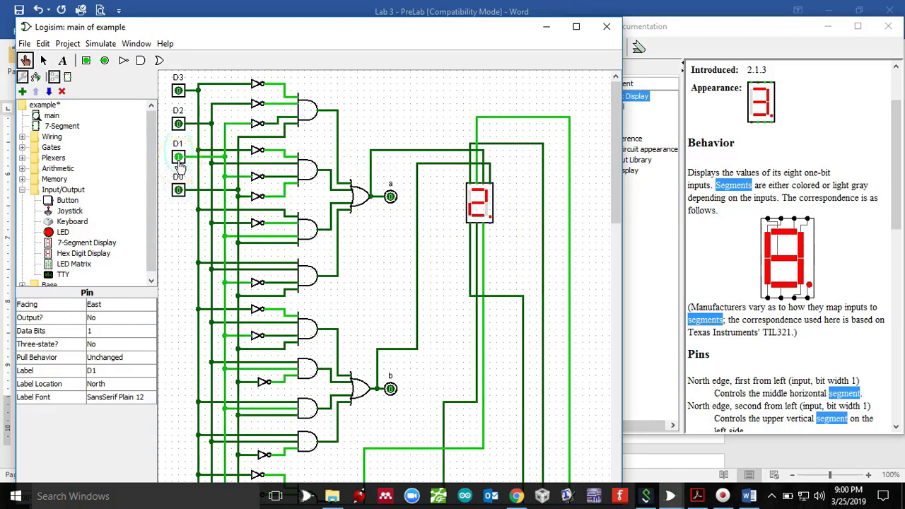
left_click(178, 189)
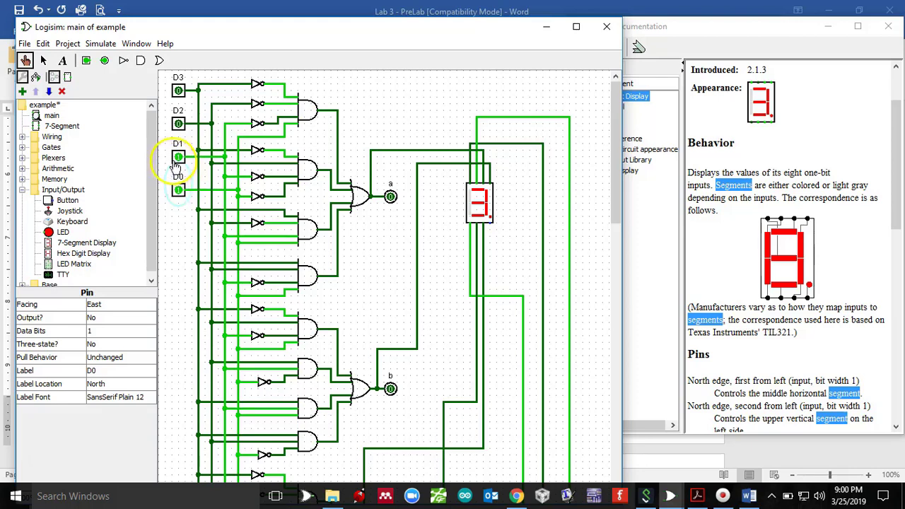
left_click(179, 124)
left_click(178, 156)
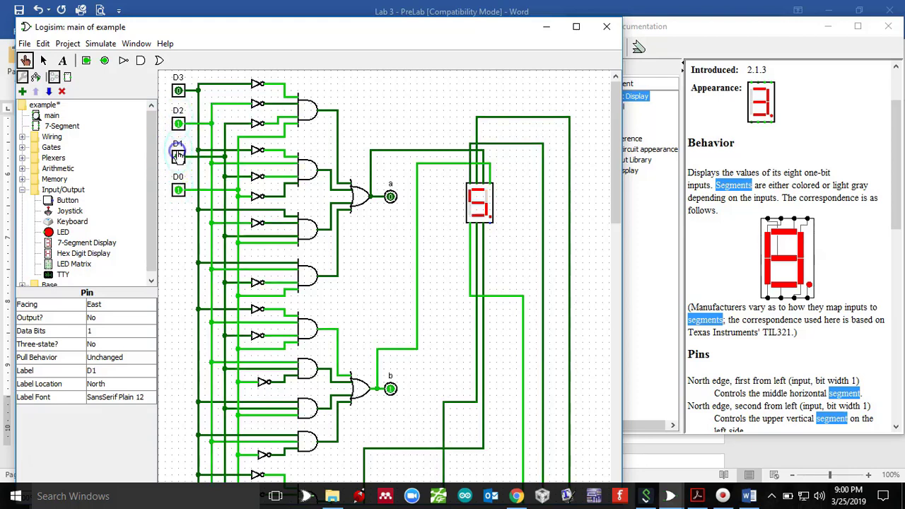
left_click(177, 191)
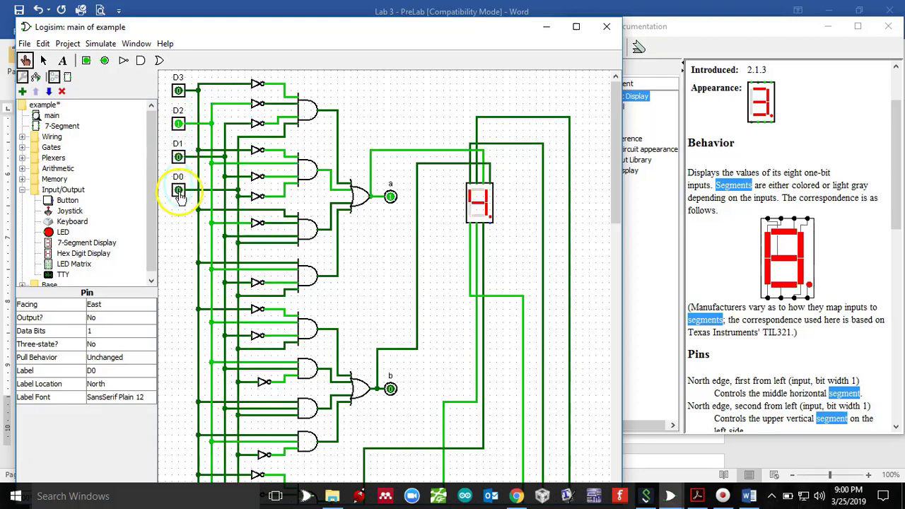
left_click(178, 192)
left_click(178, 190)
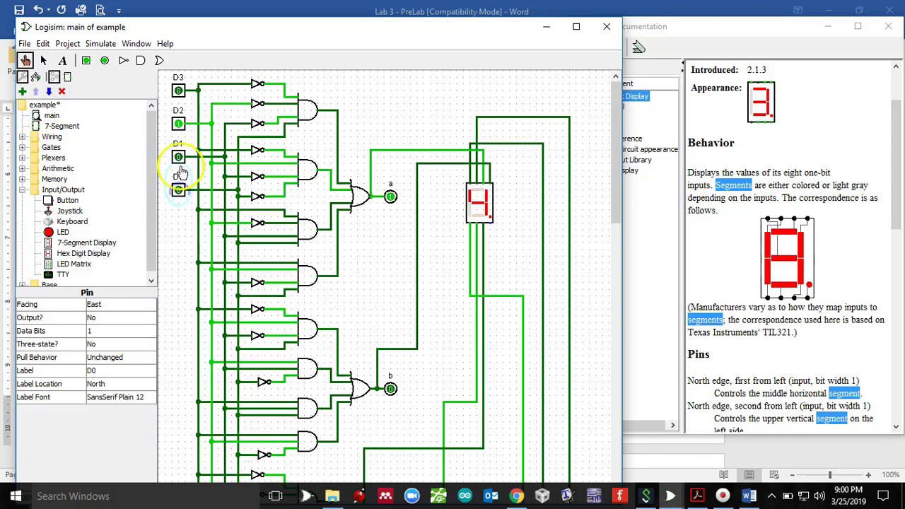
left_click(178, 156)
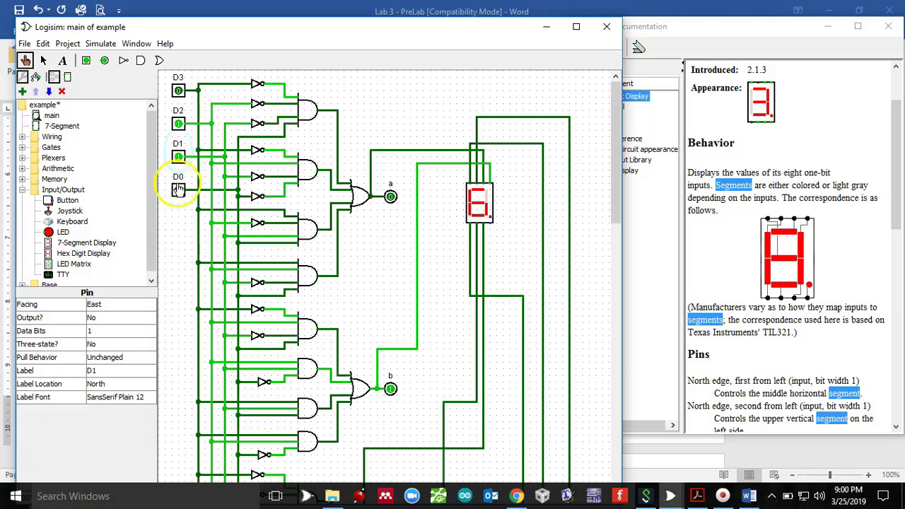
left_click(178, 190)
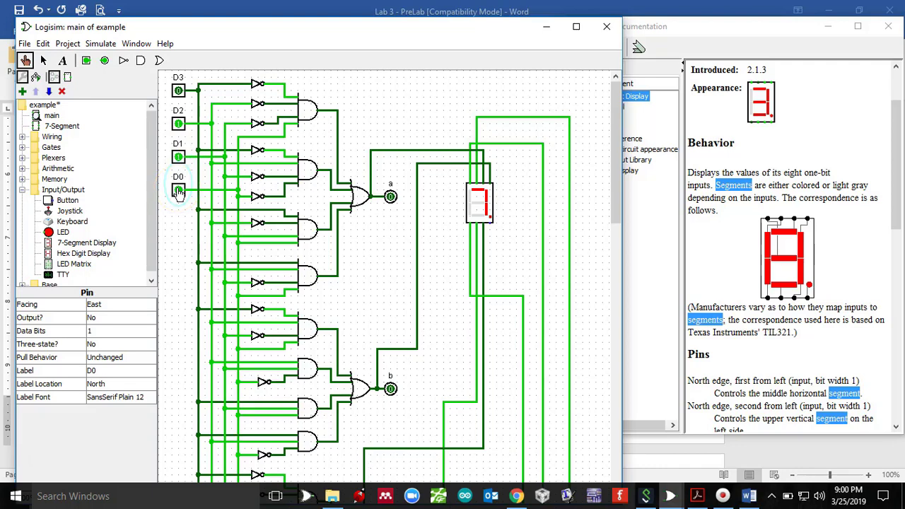
- Clear D0–D2 and set D3, stepping the display through 8, 9, A and b
left_click(178, 190)
left_click(178, 156)
left_click(178, 124)
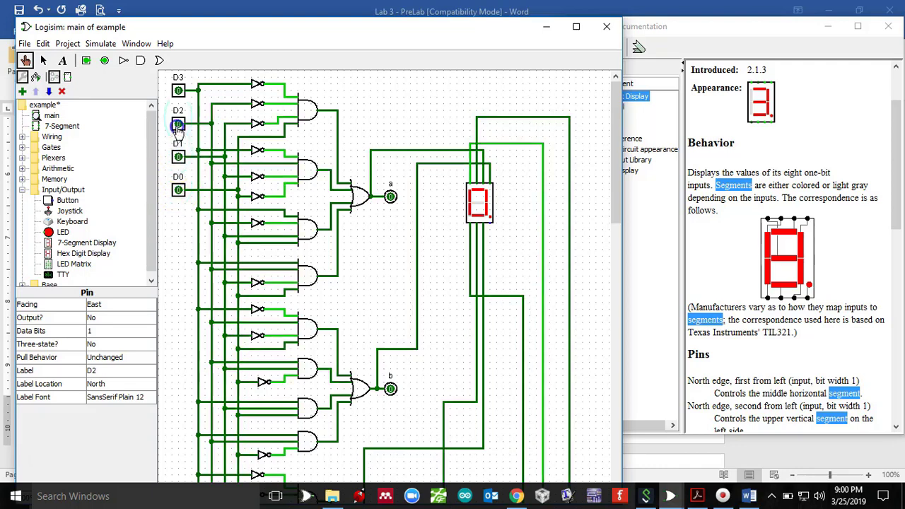
left_click(178, 90)
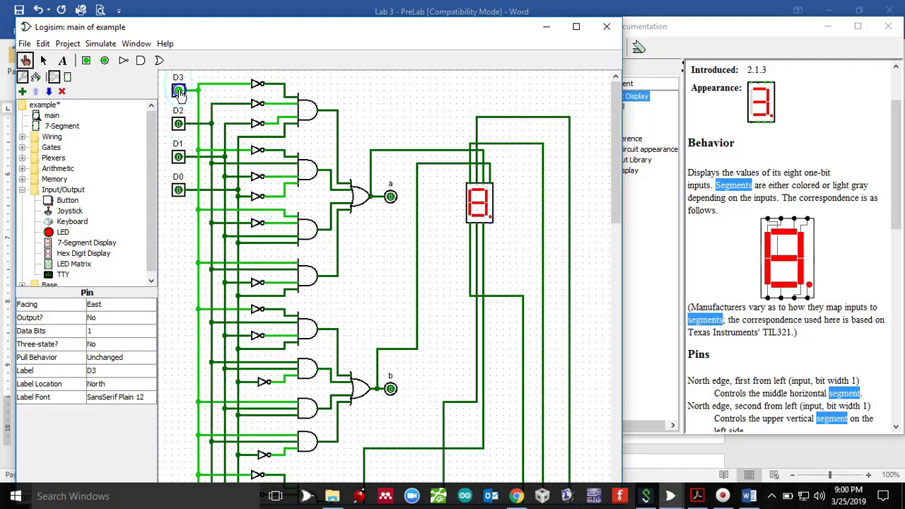
left_click(178, 190)
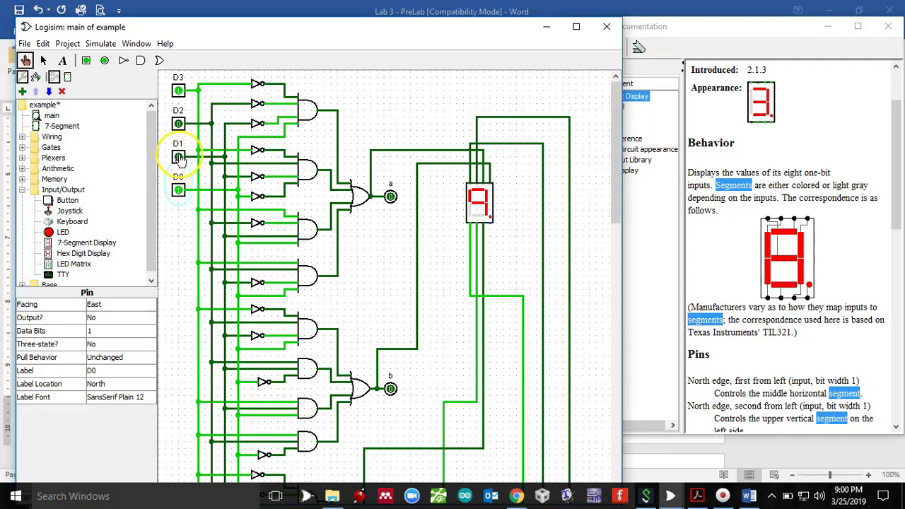
left_click(178, 156)
left_click(178, 190)
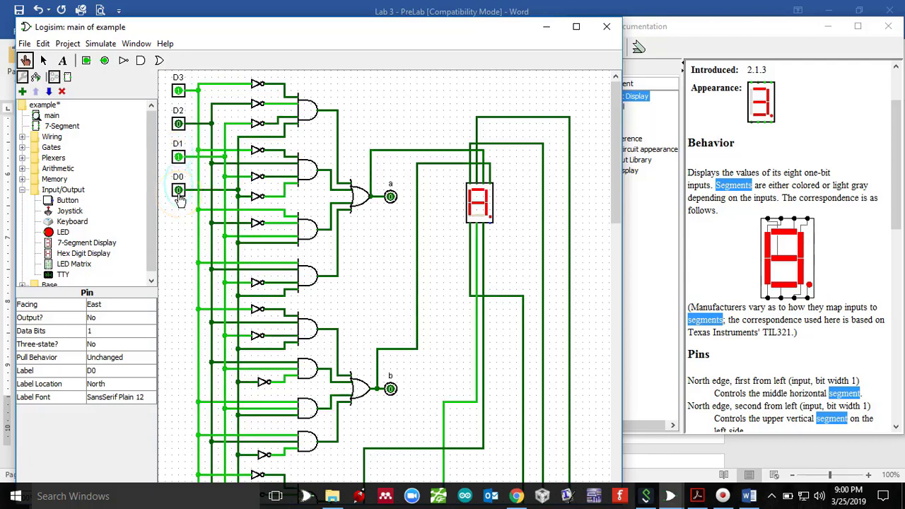
left_click(179, 190)
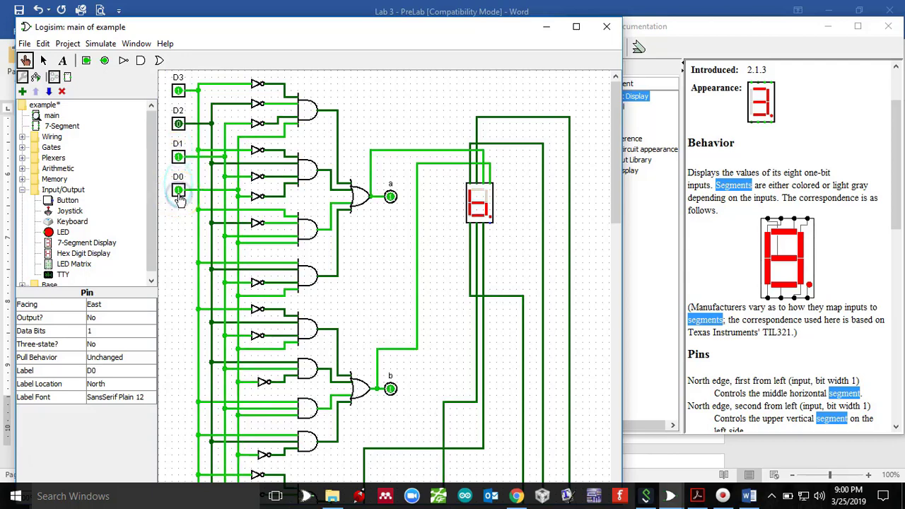
- Set D2 and continue toggling D1 and D0 to show C, d, E and F
left_click(178, 123)
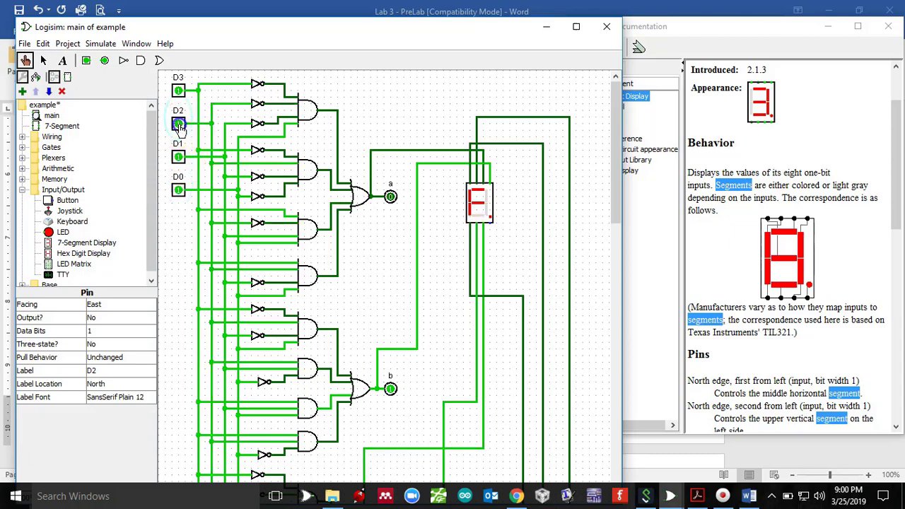
left_click(178, 156)
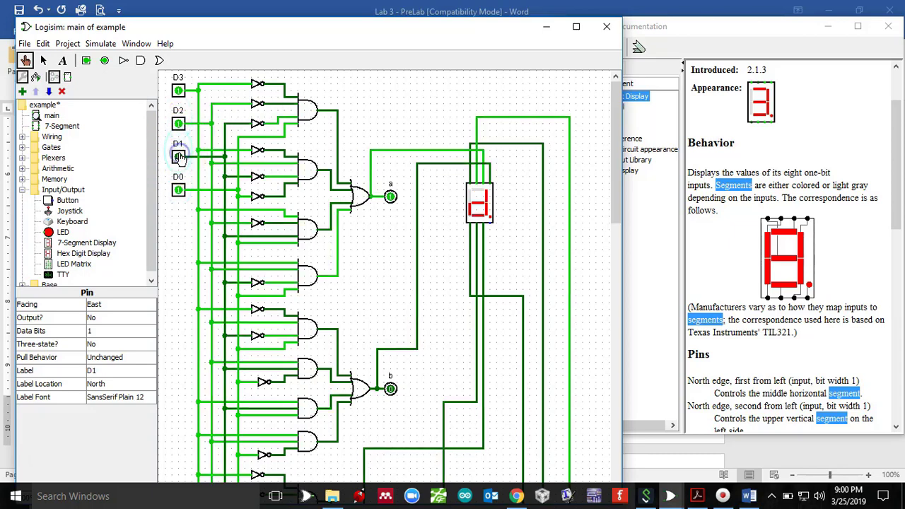
left_click(179, 191)
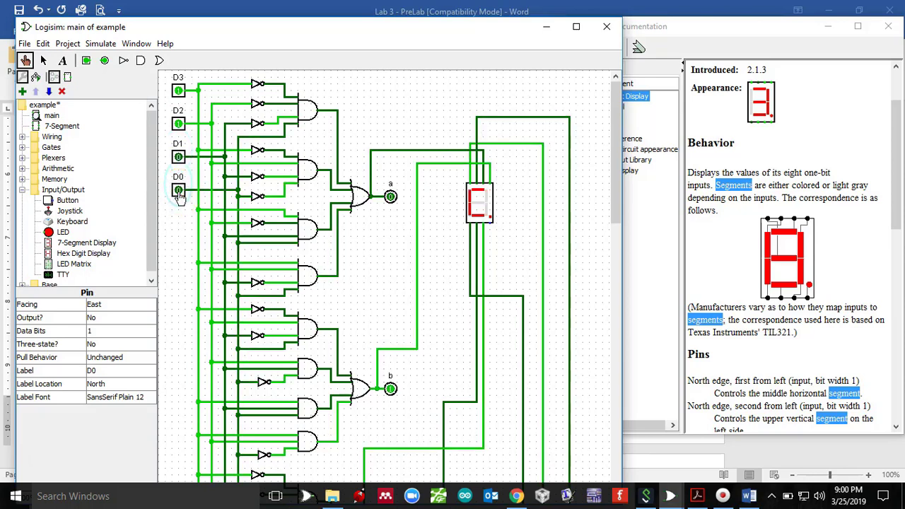
left_click(179, 192)
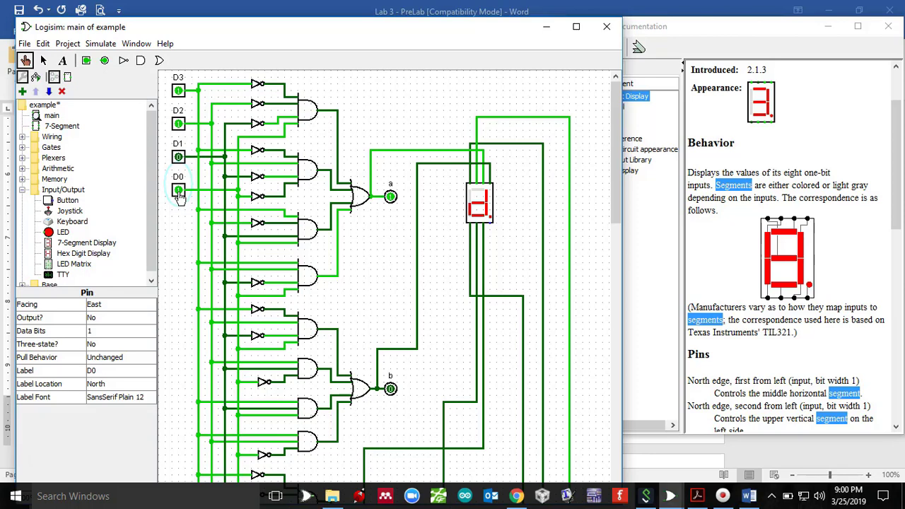
left_click(178, 156)
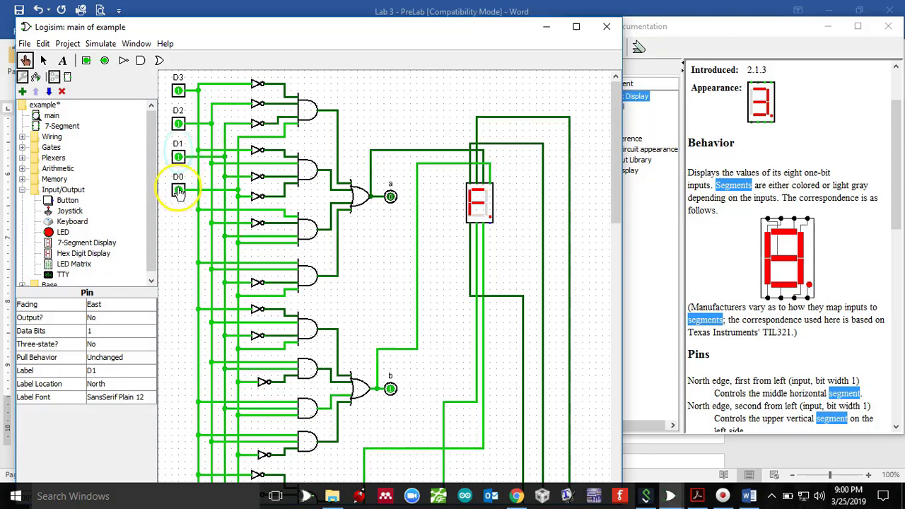
left_click(178, 190)
left_click(179, 192)
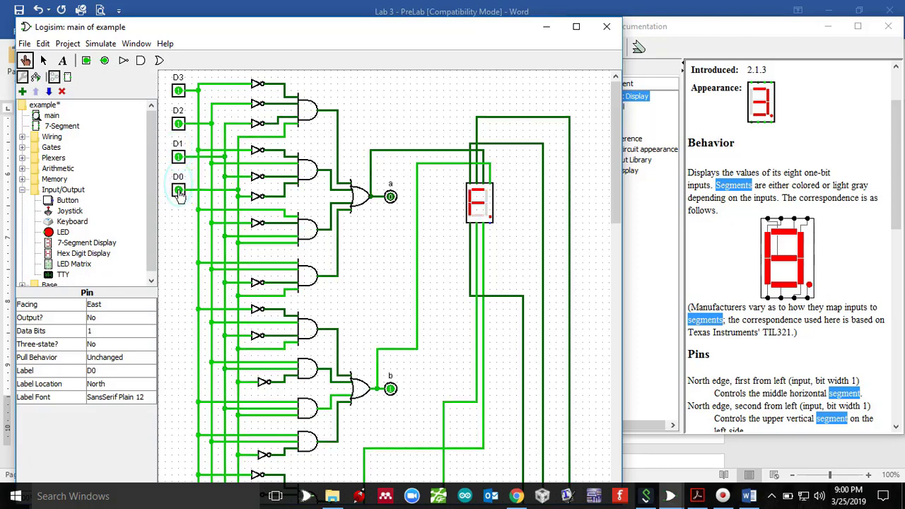
left_click(381, 204)
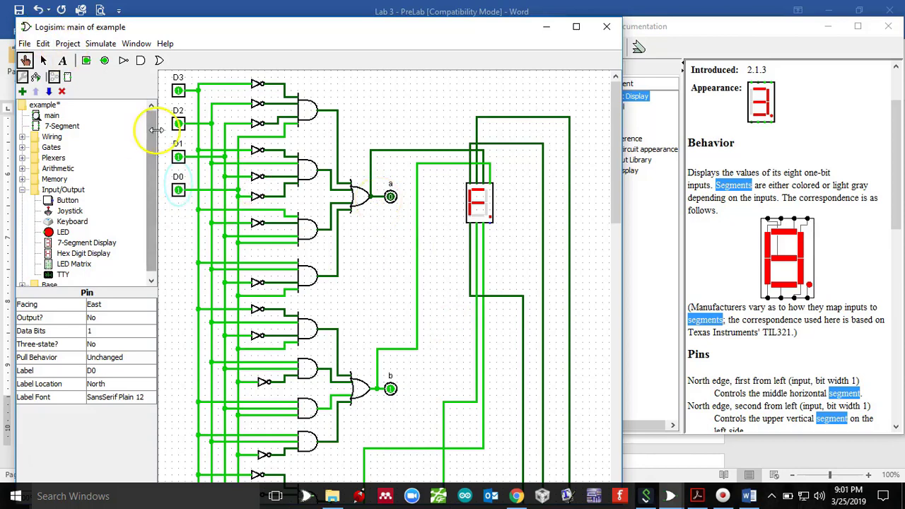
mouse_move(670, 495)
left_click(629, 442)
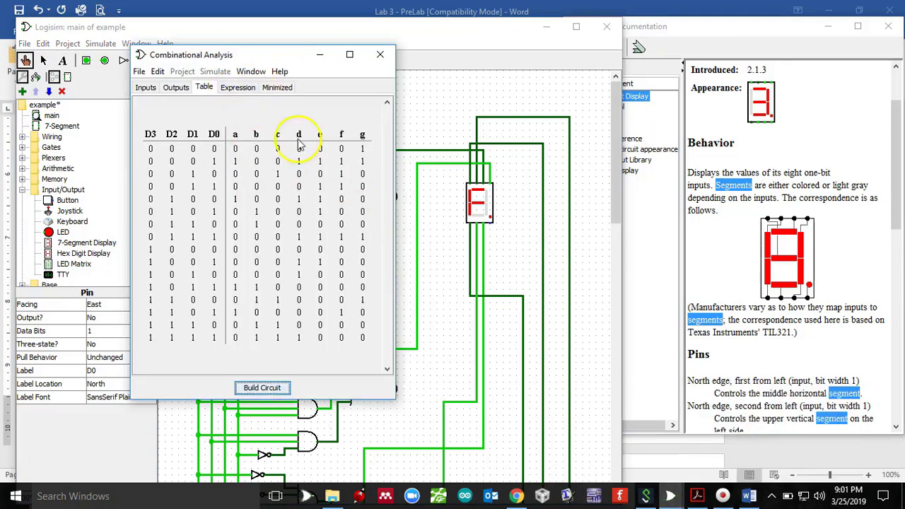
left_click(238, 88)
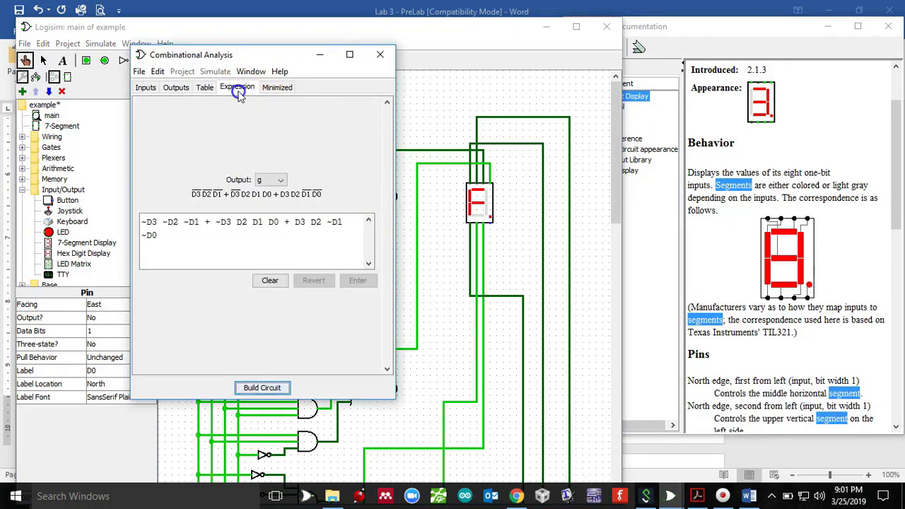
left_click(749, 497)
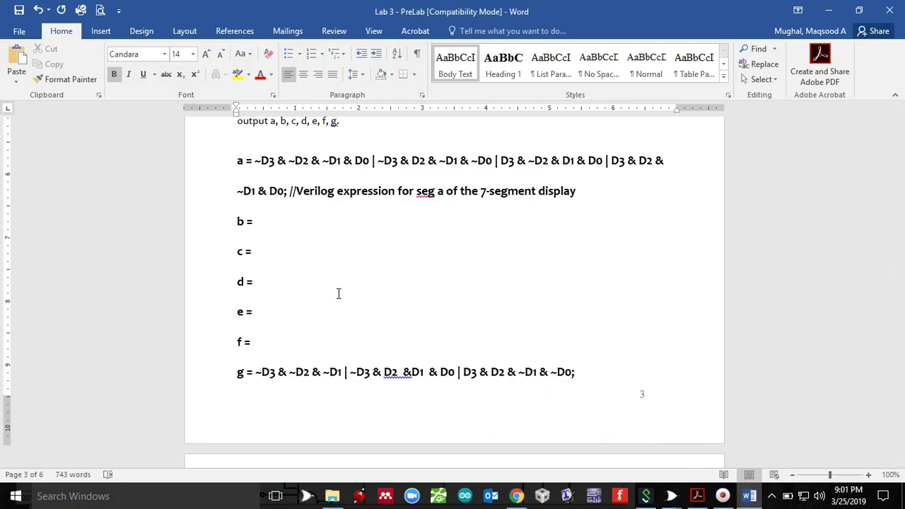
key("alt+Tab")
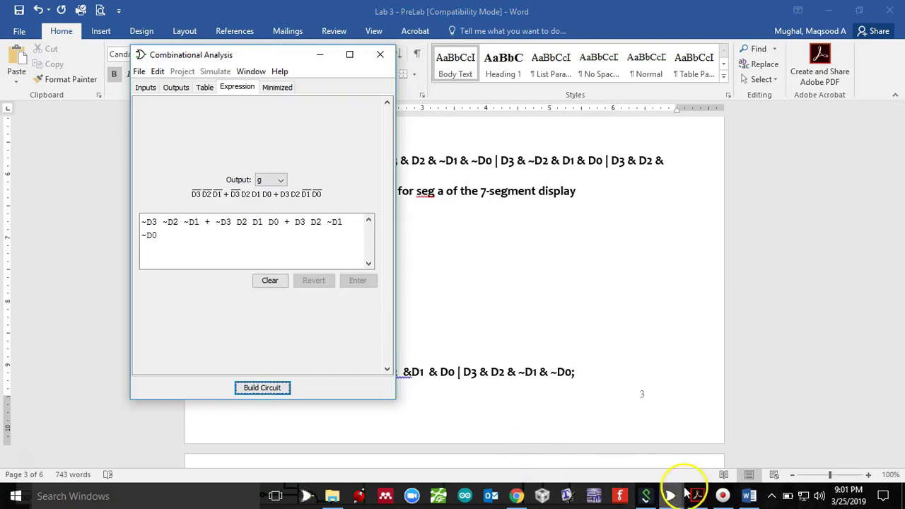
mouse_move(672, 501)
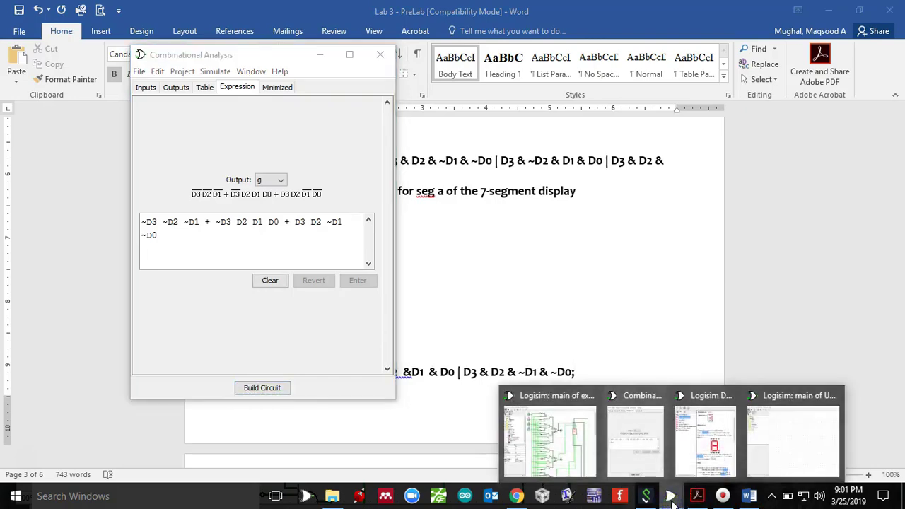
left_click(561, 456)
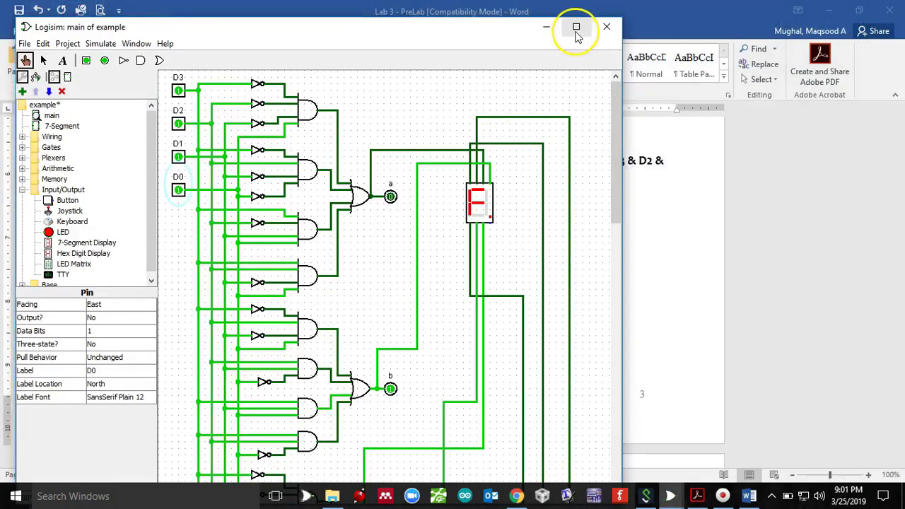